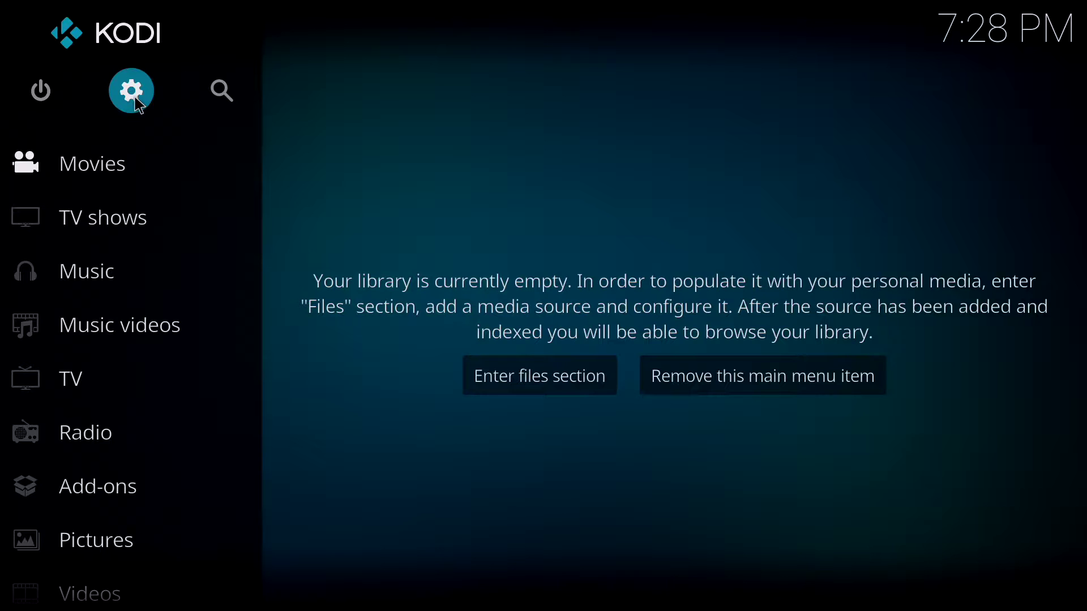
Step: Allow add-on installation from unknown sources in the system's add-on settings
left_click(137, 106)
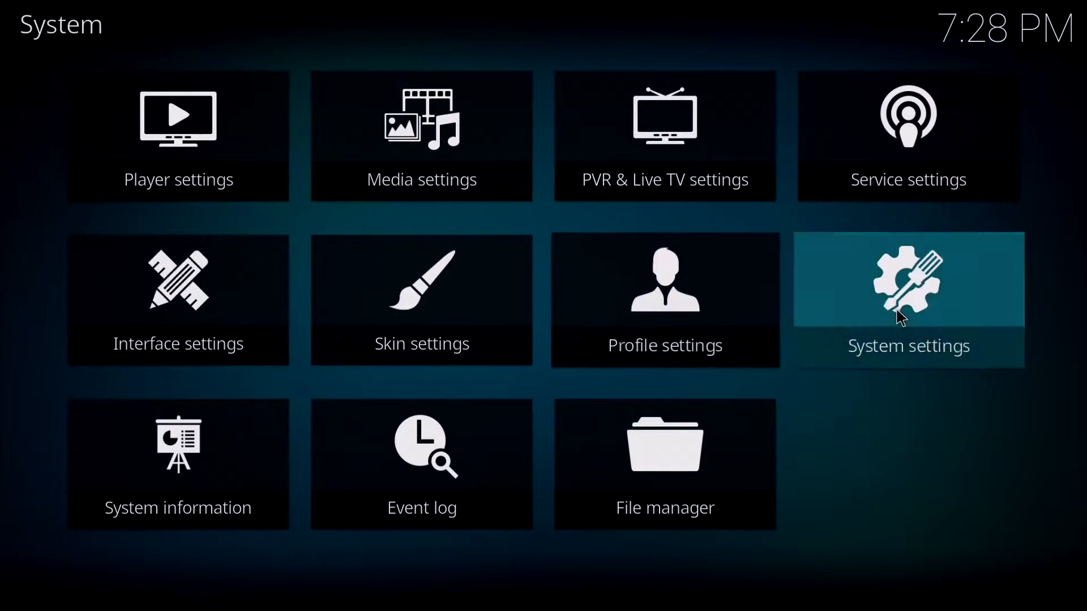
left_click(915, 317)
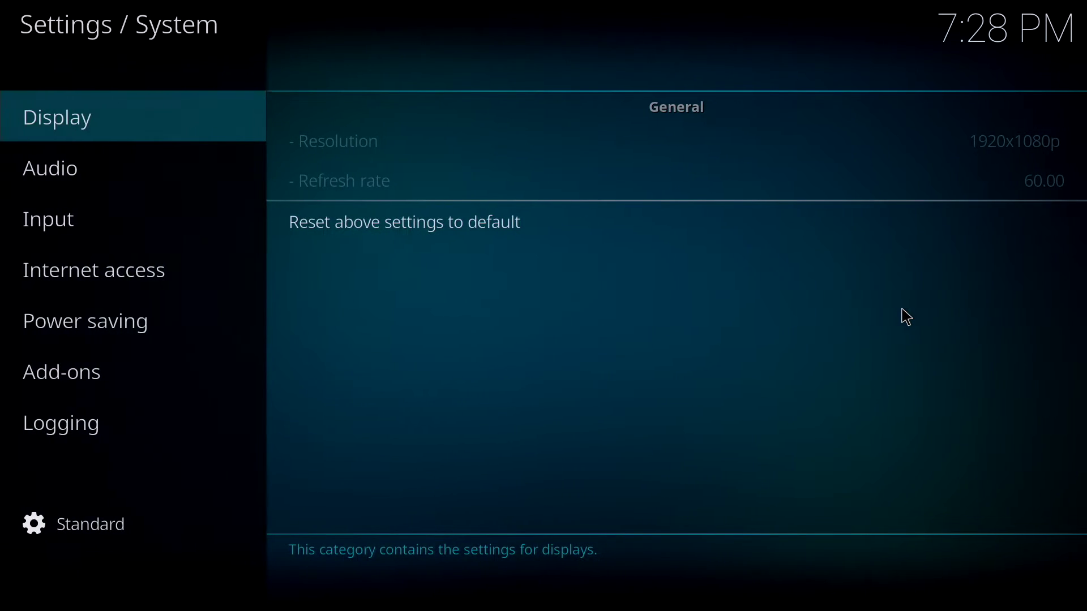
mouse_move(9, 388)
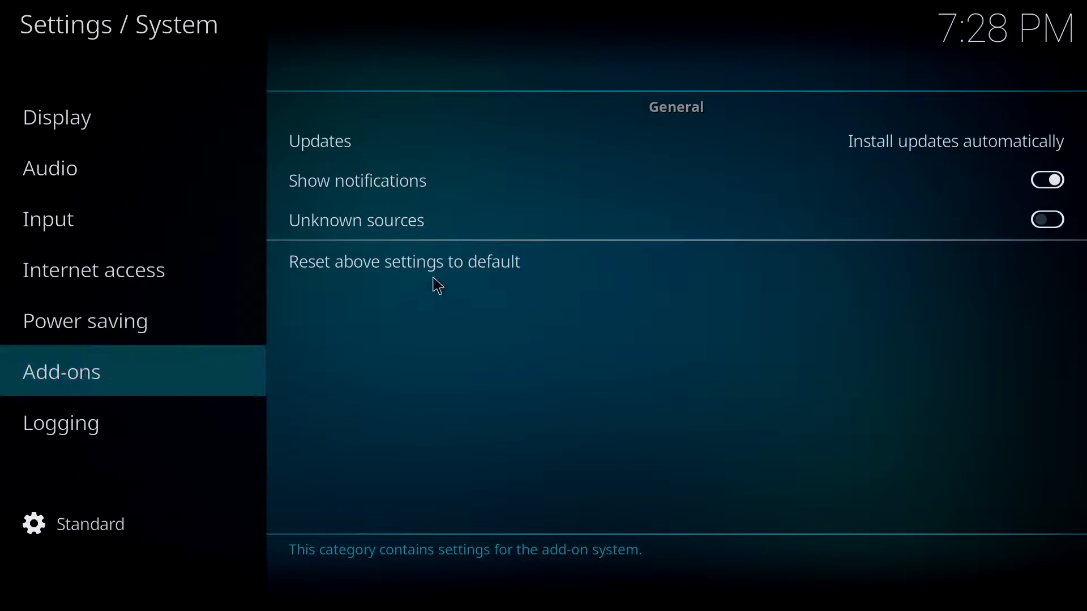
left_click(447, 225)
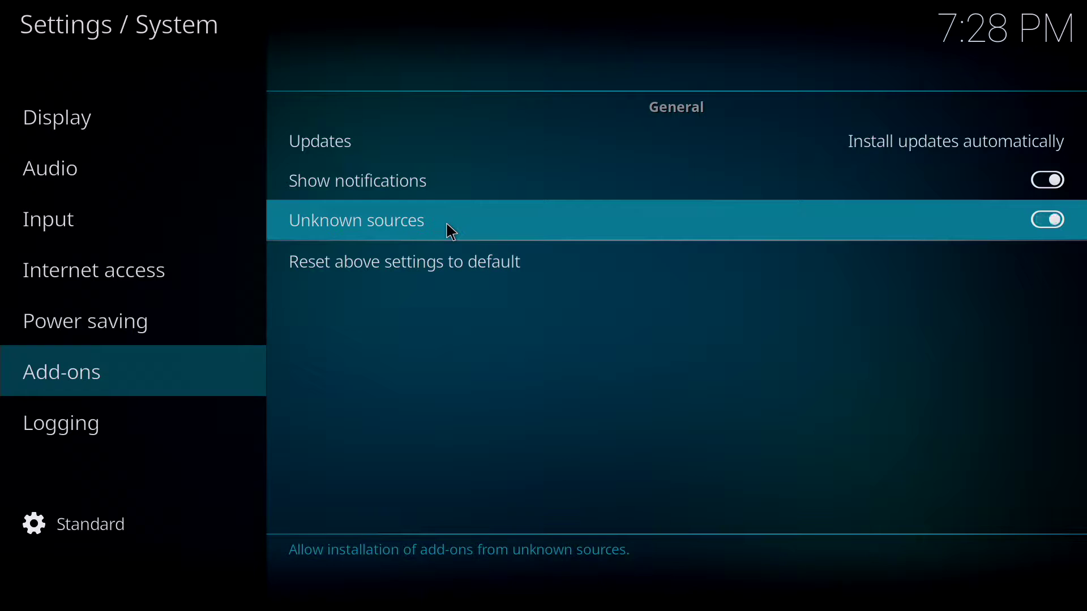
left_click(460, 394)
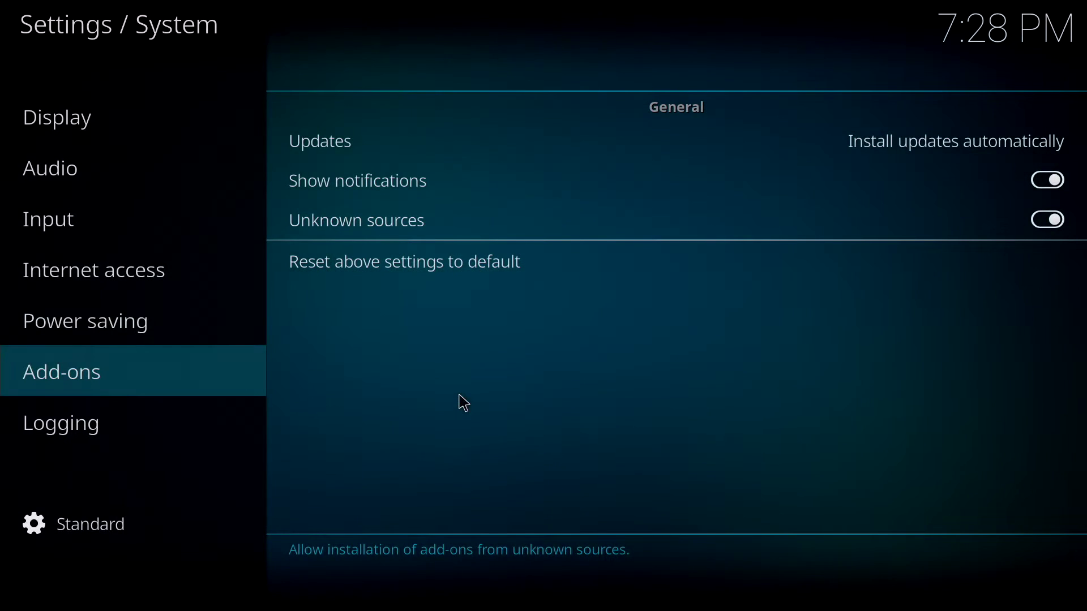
key("Escape")
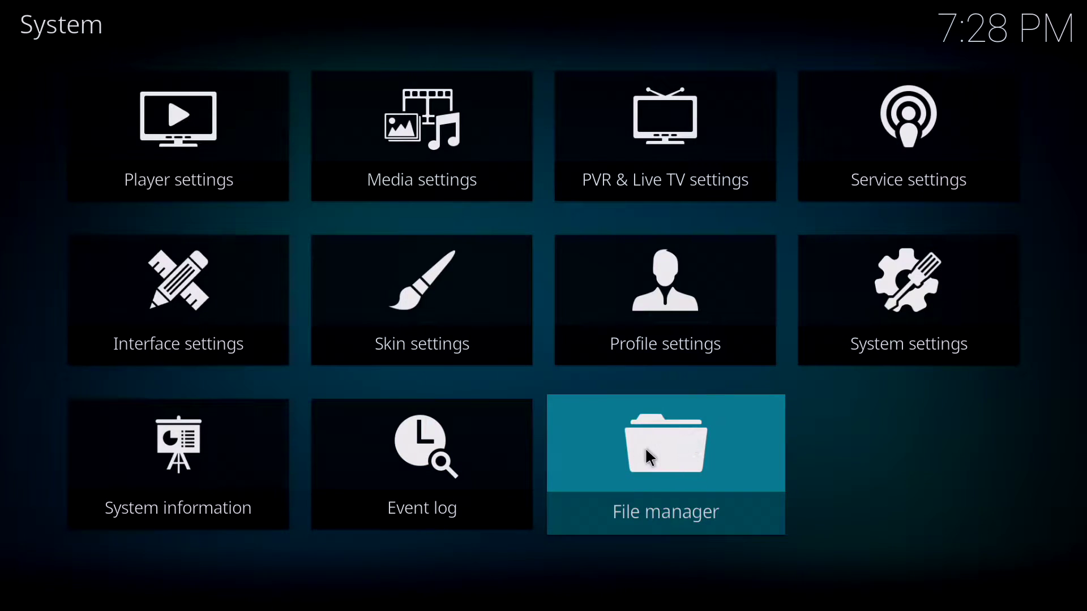
left_click(648, 450)
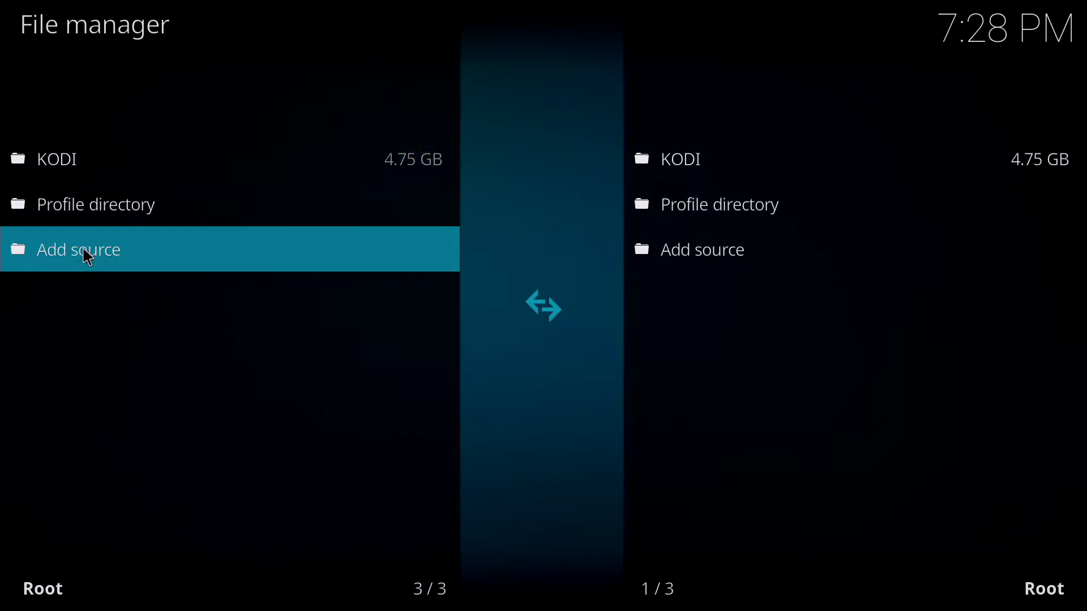
left_click(86, 256)
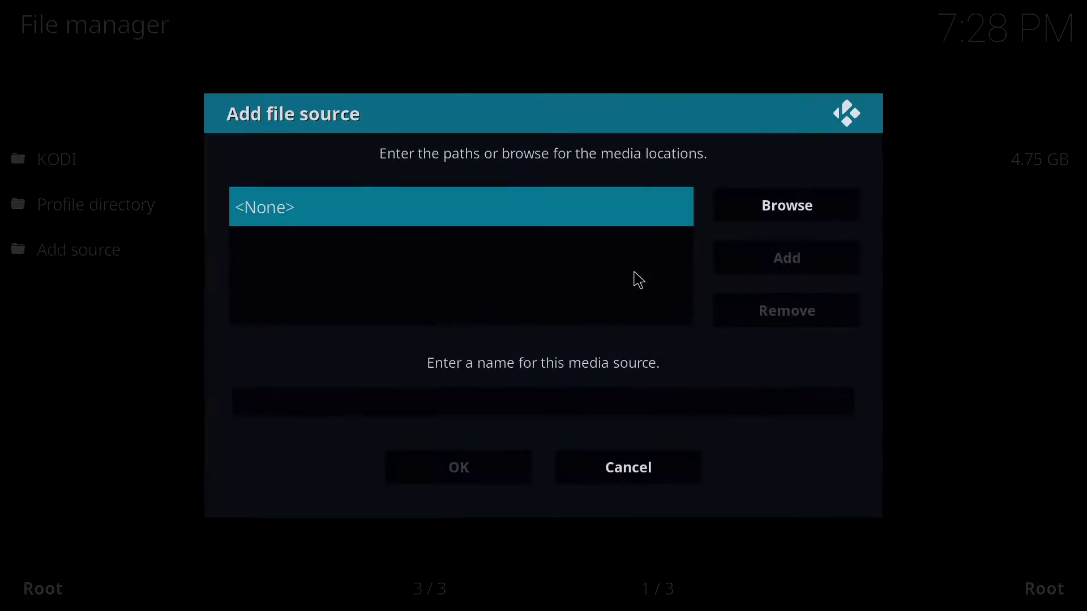
left_click(474, 206)
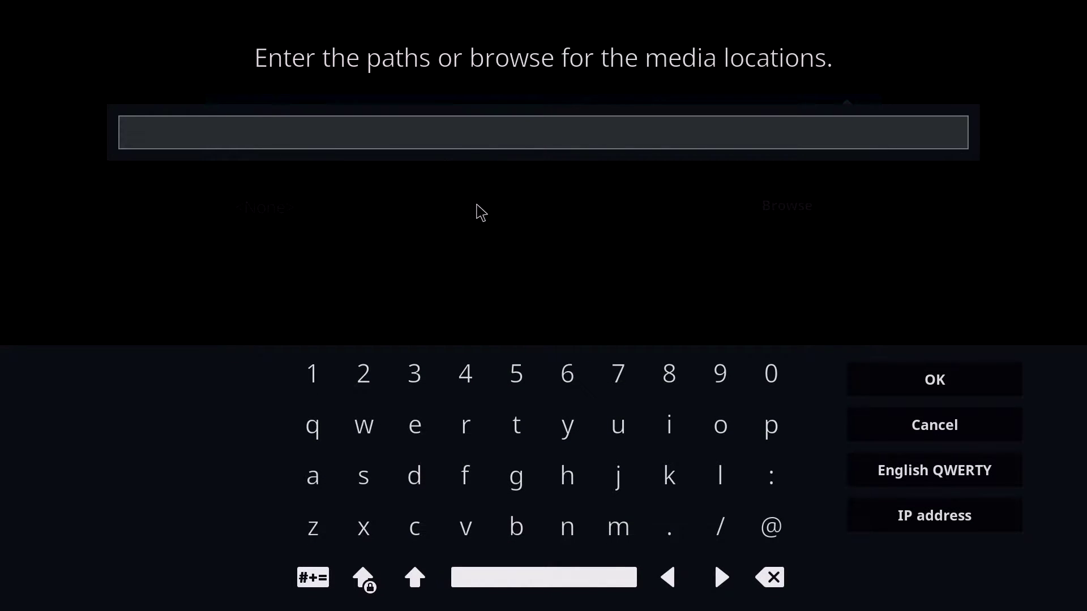
left_click(563, 481)
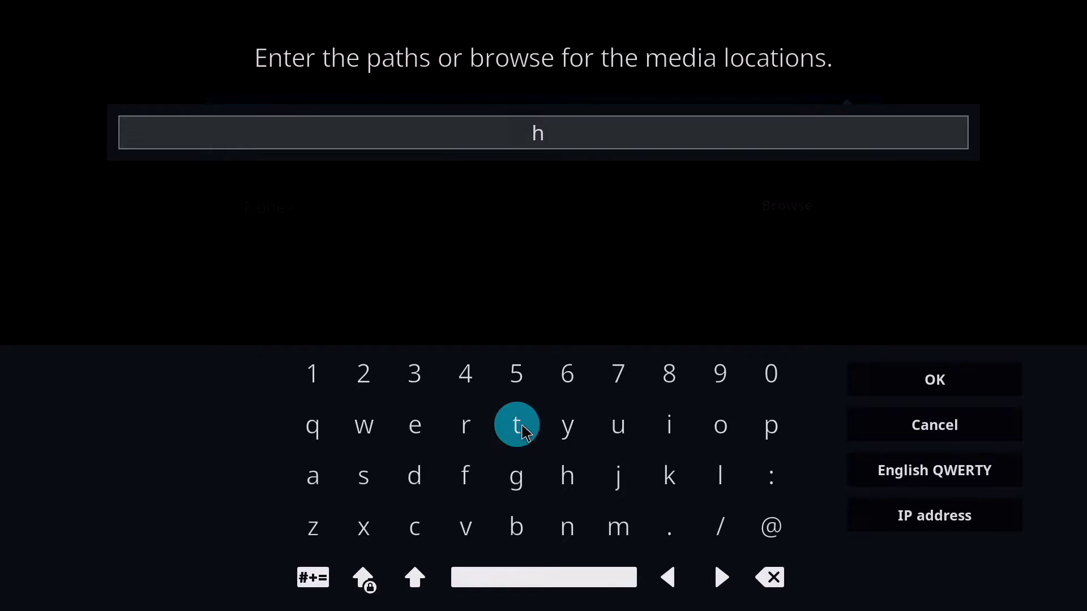
left_click(525, 433)
left_click(527, 435)
left_click(778, 429)
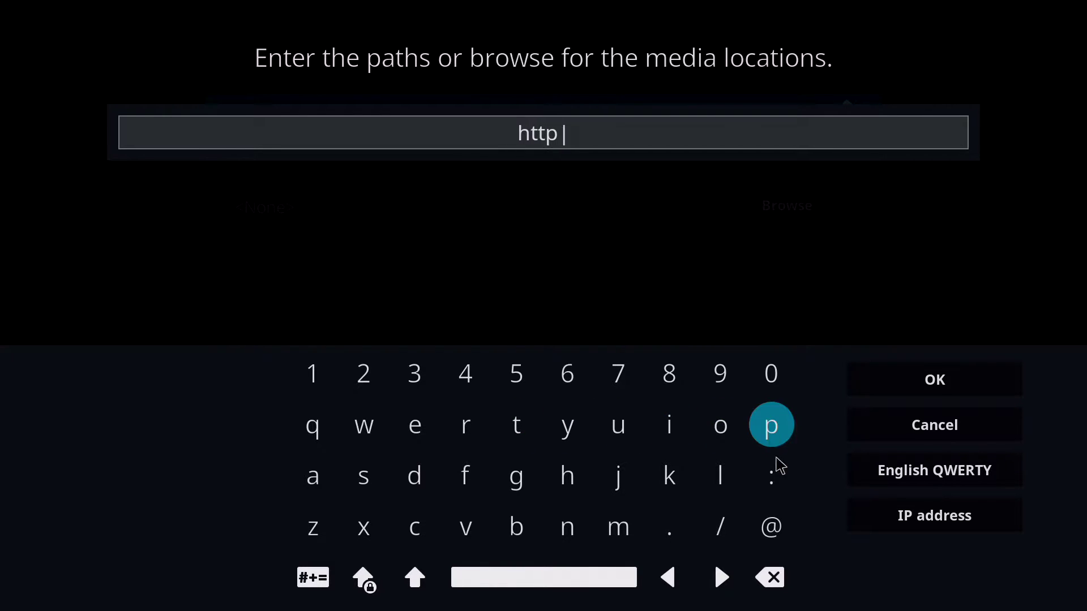
left_click(777, 470)
left_click(718, 526)
left_click(720, 532)
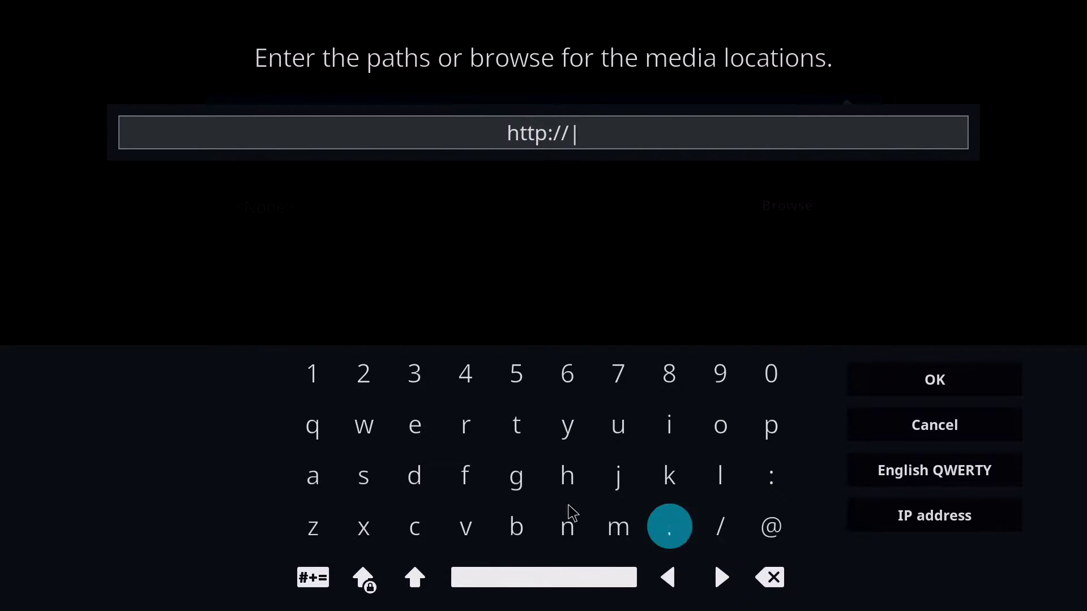
left_click(464, 478)
left_click(618, 425)
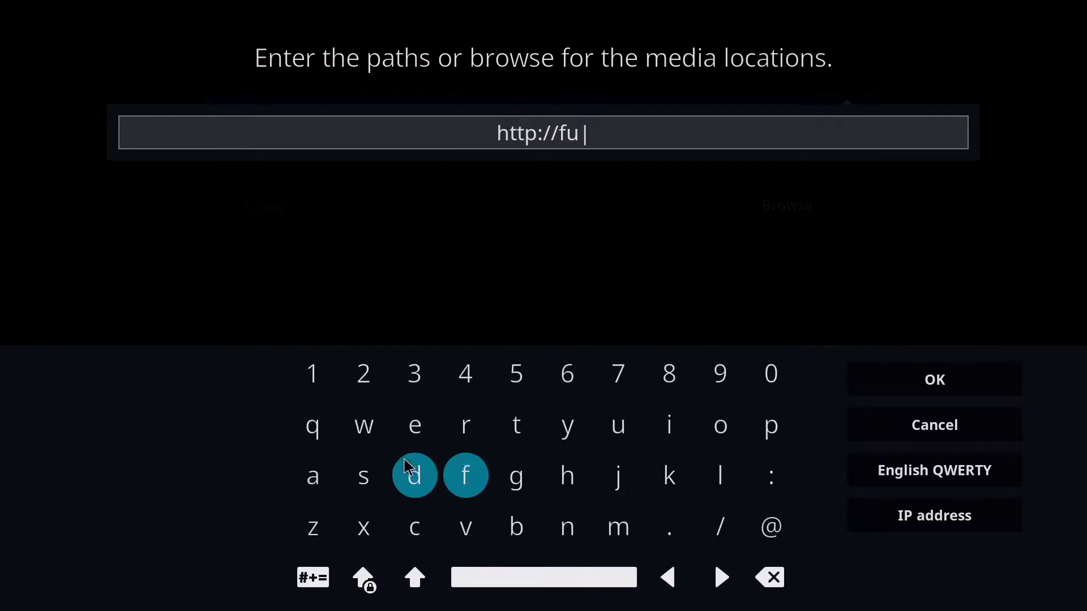
left_click(361, 477)
left_click(670, 435)
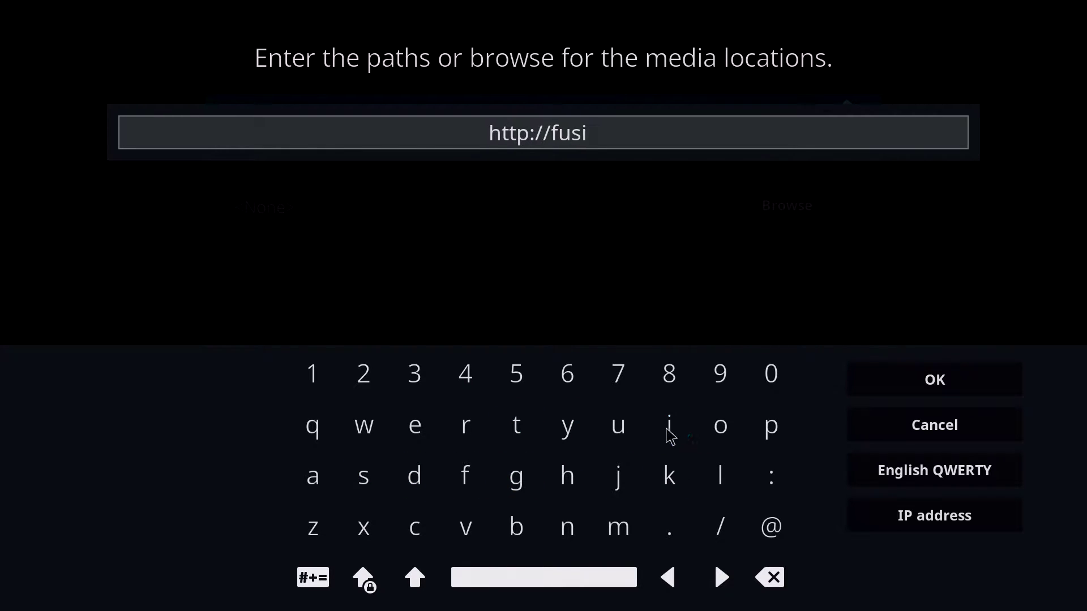
left_click(721, 430)
left_click(565, 530)
left_click(668, 532)
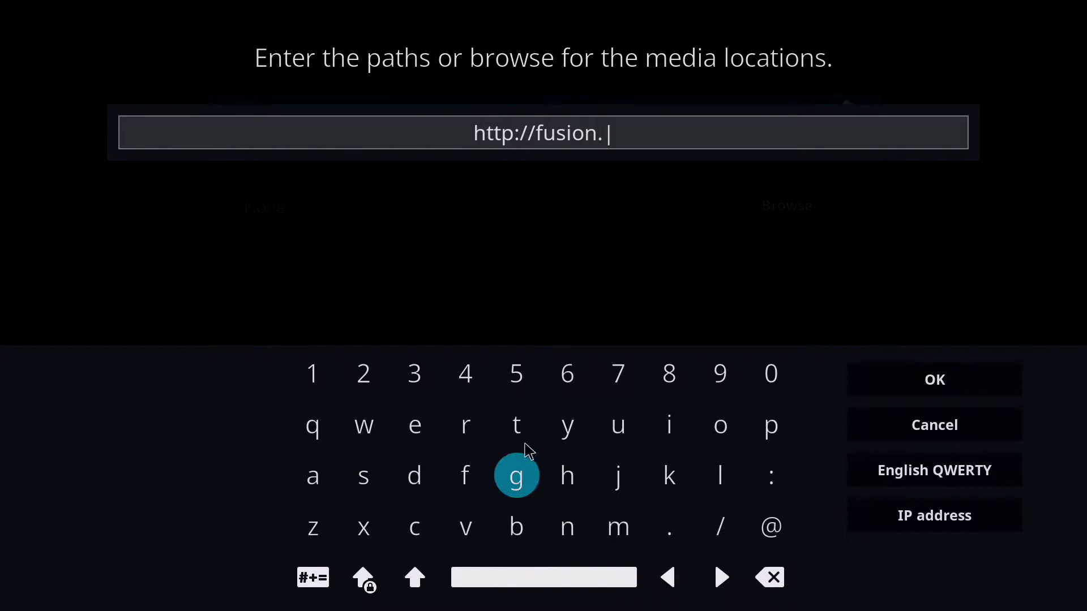
left_click(516, 429)
left_click(317, 480)
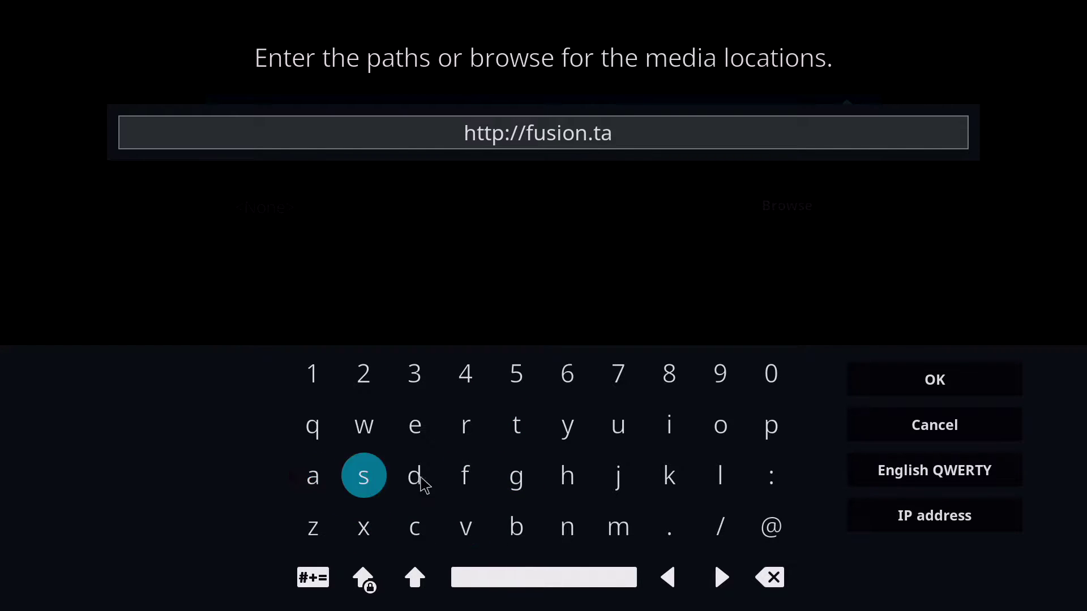
left_click(419, 482)
left_click(419, 482)
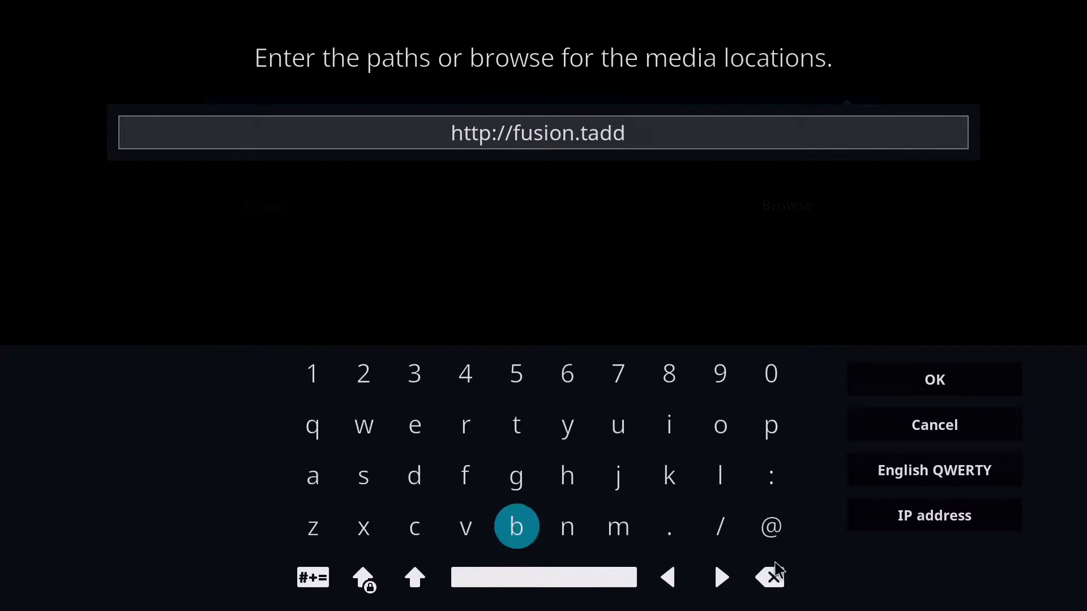
left_click(667, 577)
left_click(668, 577)
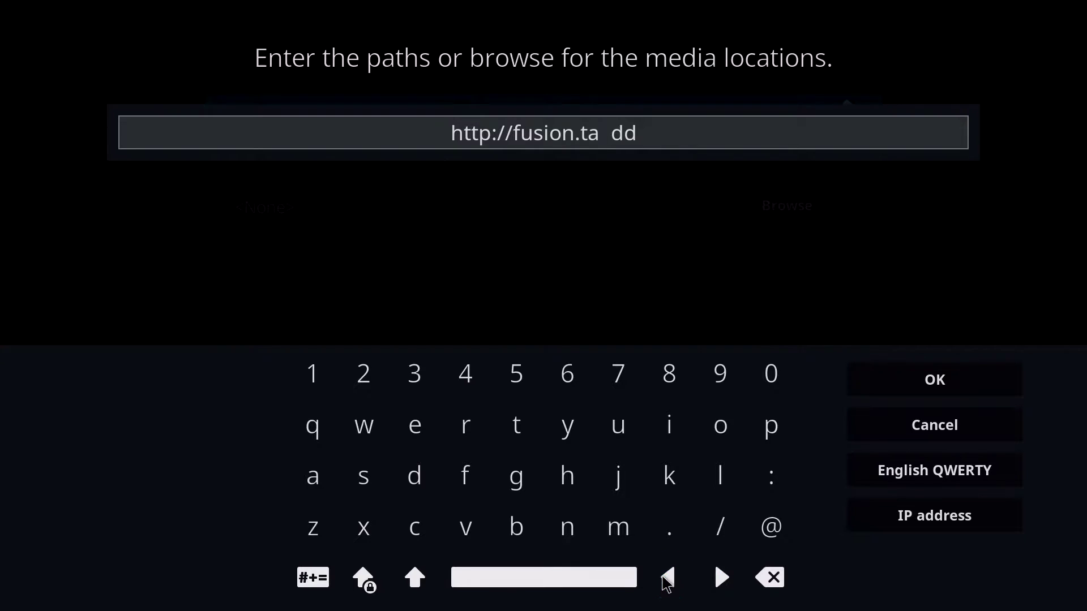
left_click(668, 578)
left_click(466, 529)
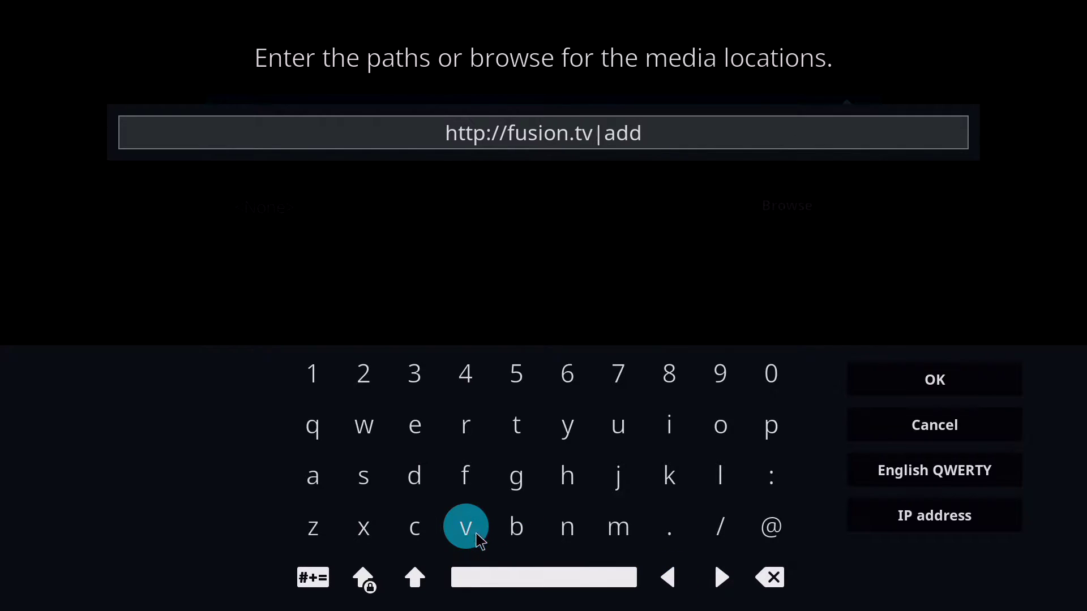
left_click(720, 578)
left_click(720, 577)
left_click(720, 577)
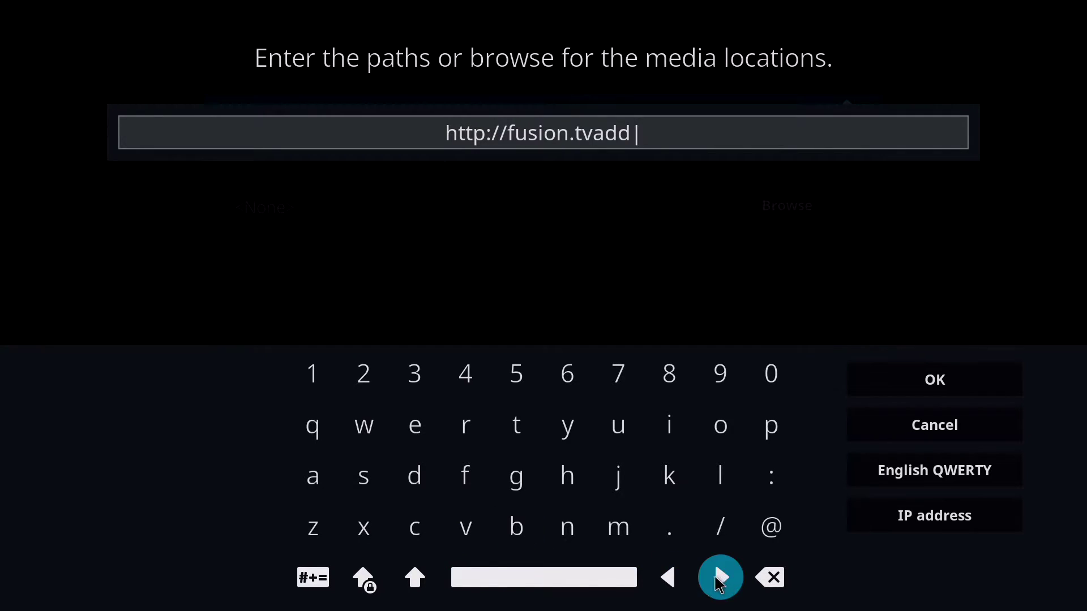
left_click(720, 425)
left_click(567, 527)
left_click(363, 477)
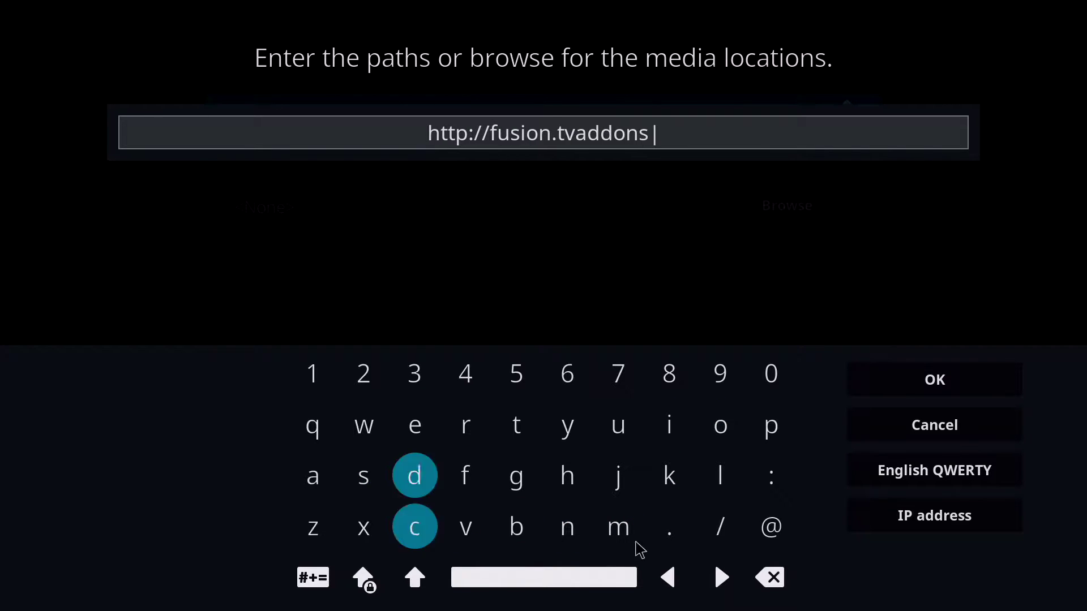
left_click(667, 534)
left_click(324, 491)
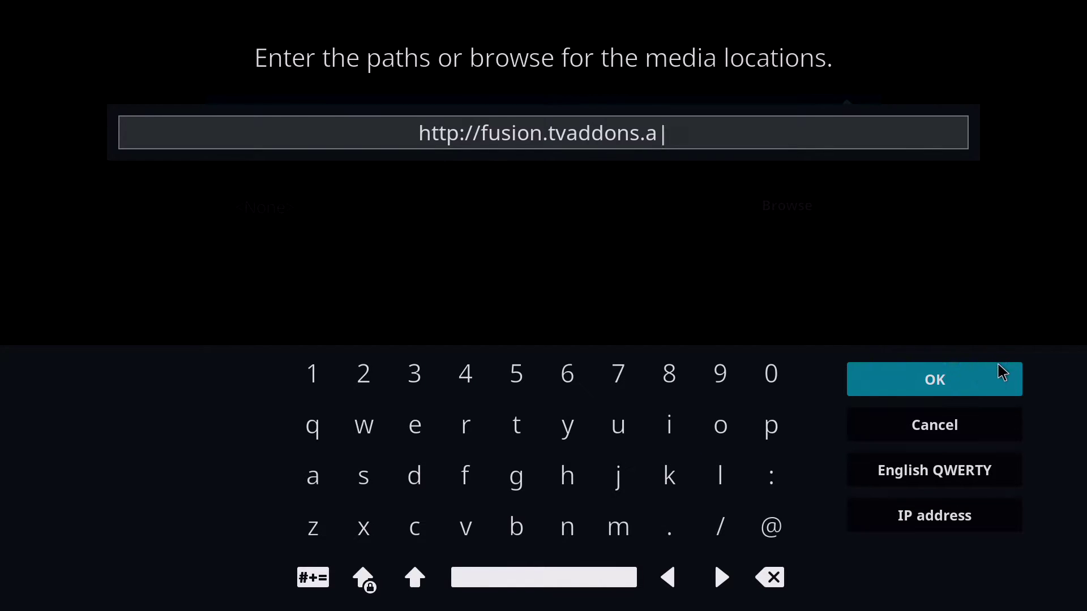
left_click(515, 476)
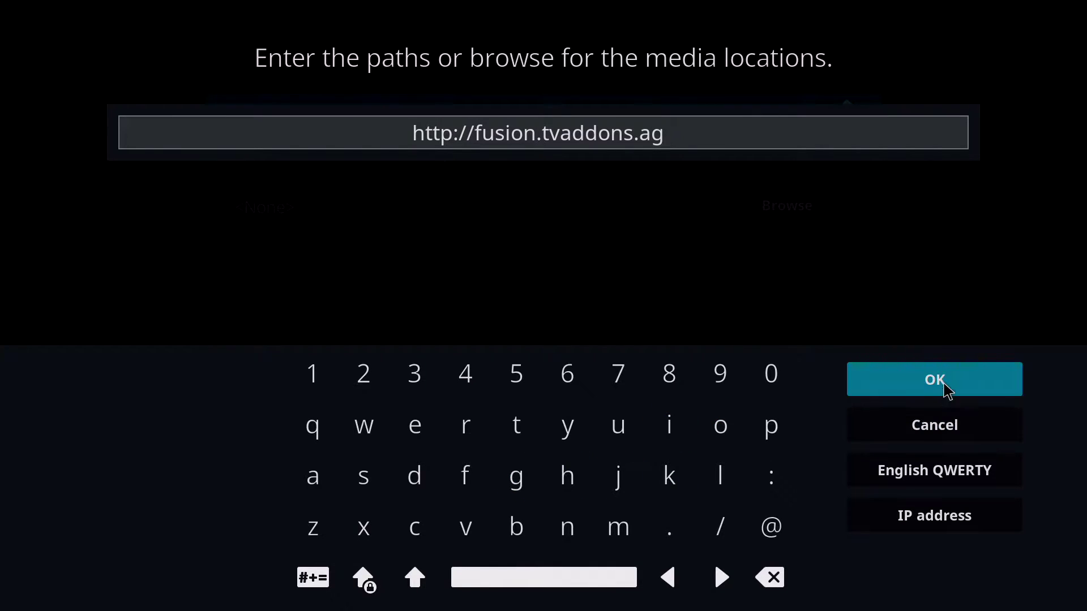
left_click(946, 390)
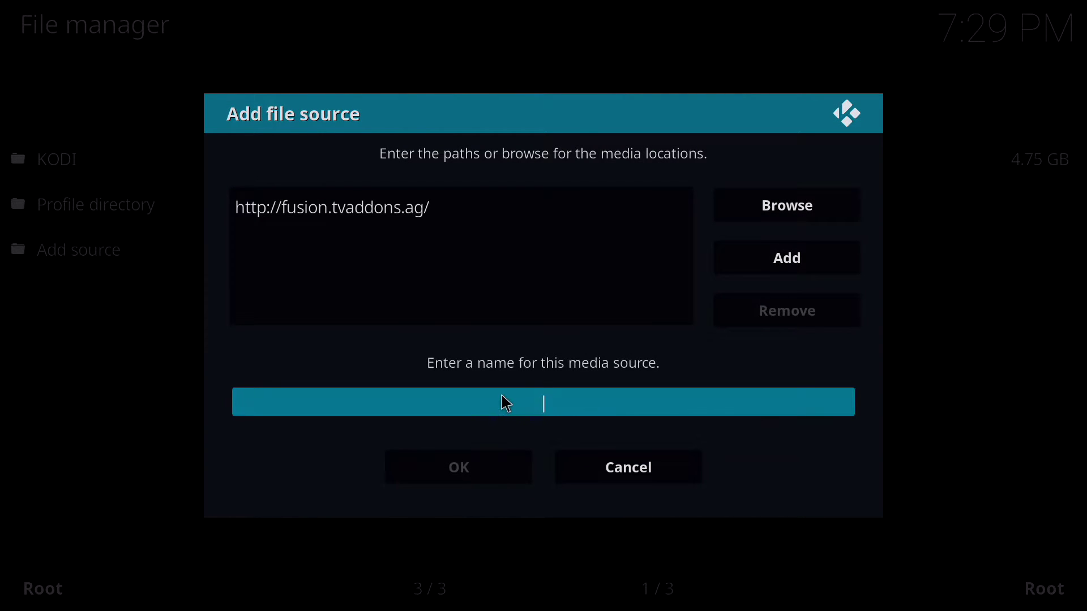
Step: Name the media source fusion and save it
left_click(507, 404)
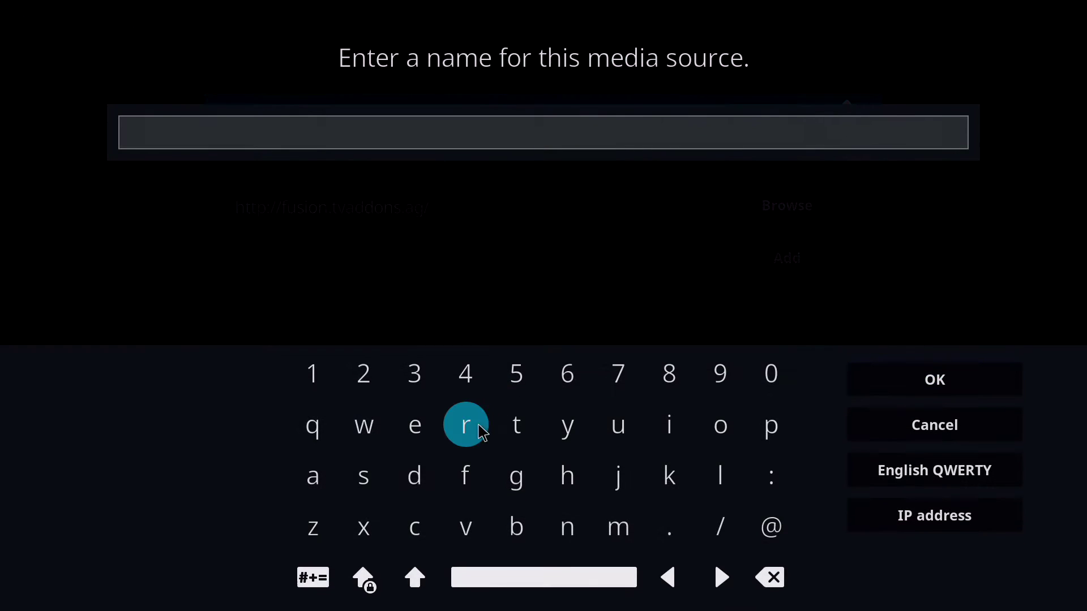
left_click(466, 475)
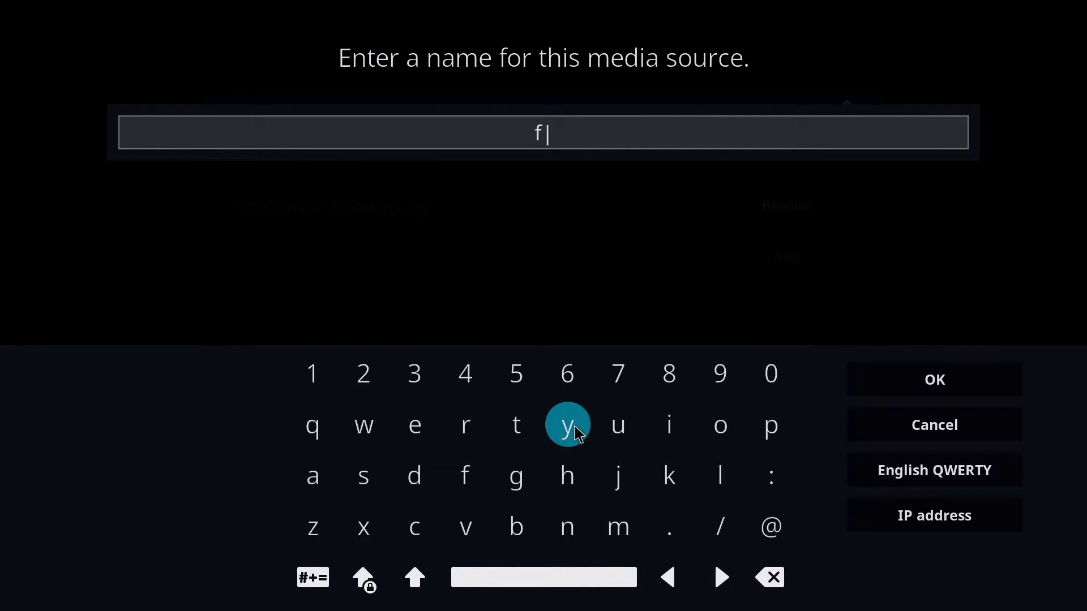
left_click(618, 426)
left_click(360, 475)
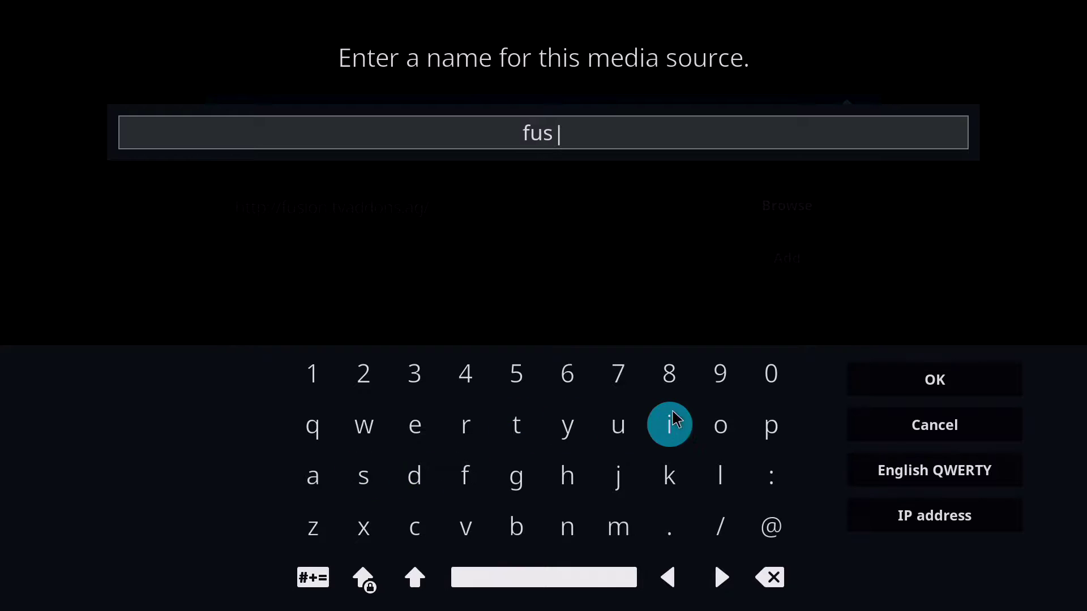
left_click(667, 423)
left_click(717, 426)
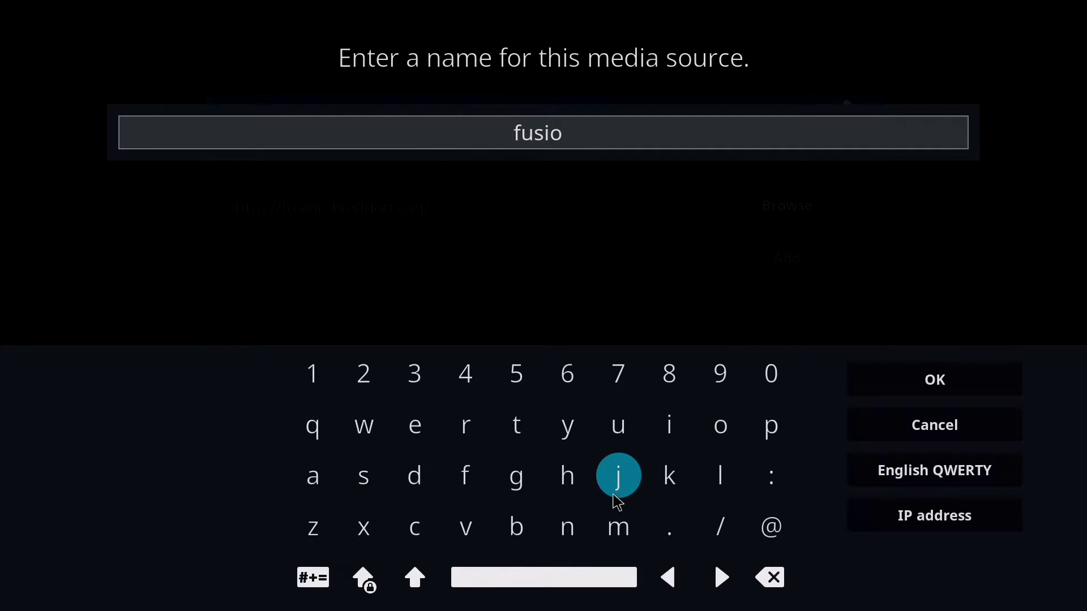
left_click(568, 525)
left_click(937, 378)
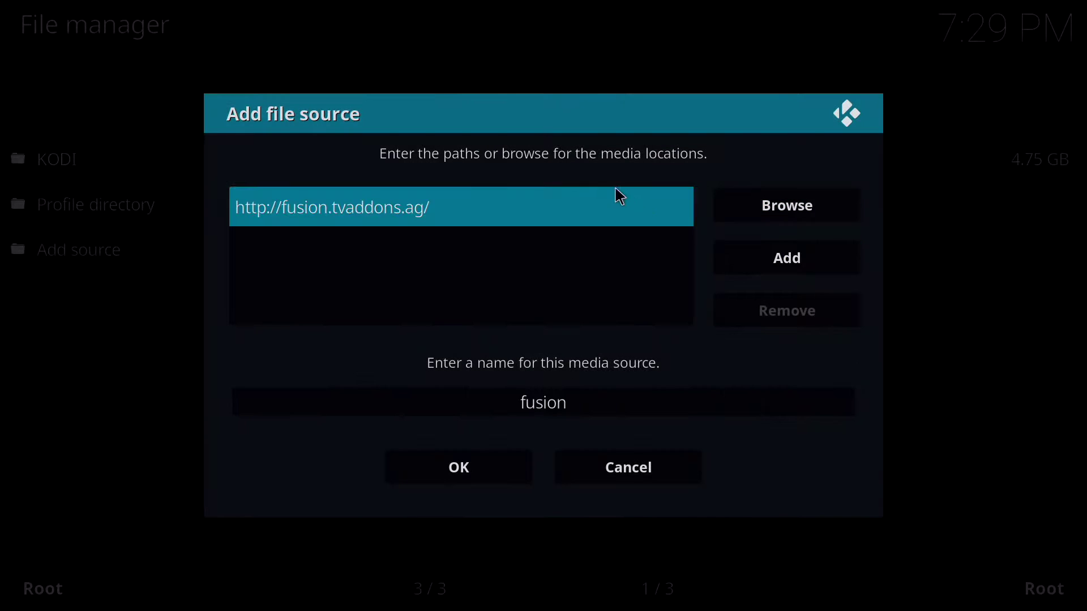
left_click(459, 475)
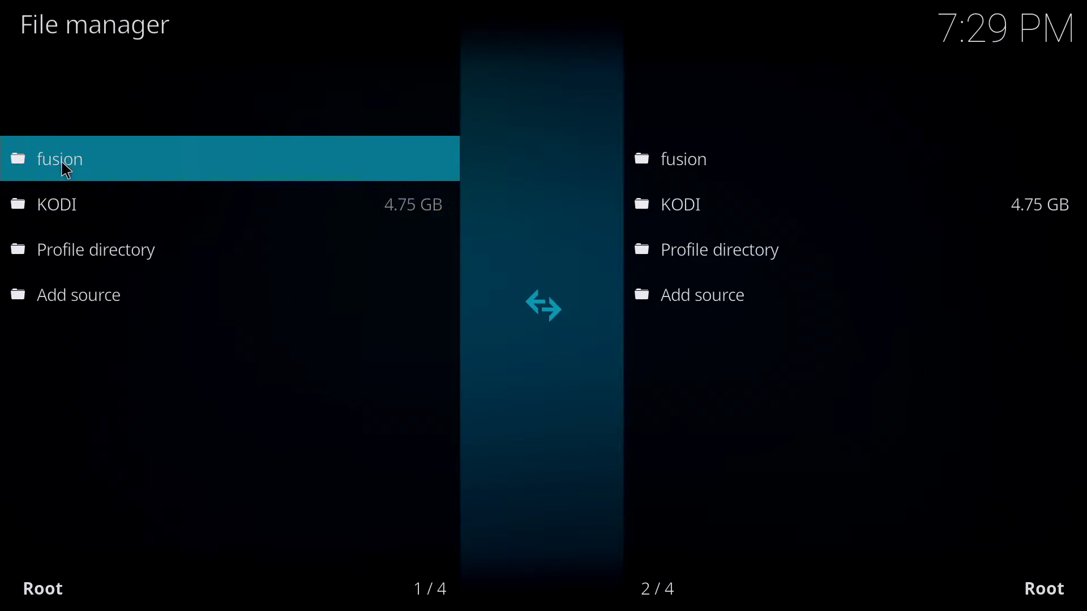
Step: Leave the file manager, return to the home screen and open the My add-ons list
key("Escape")
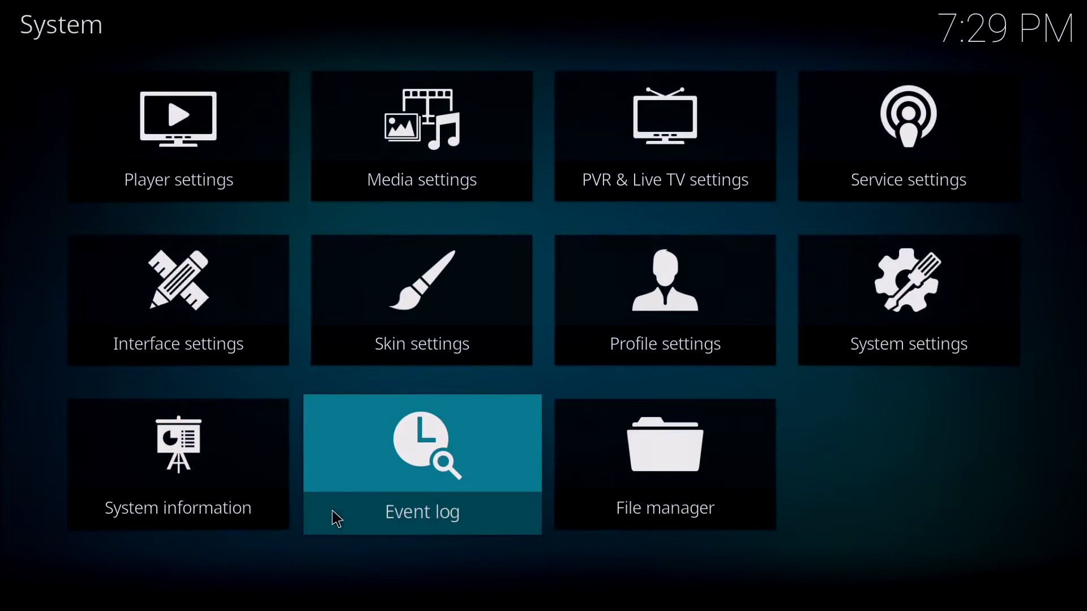
key("Escape")
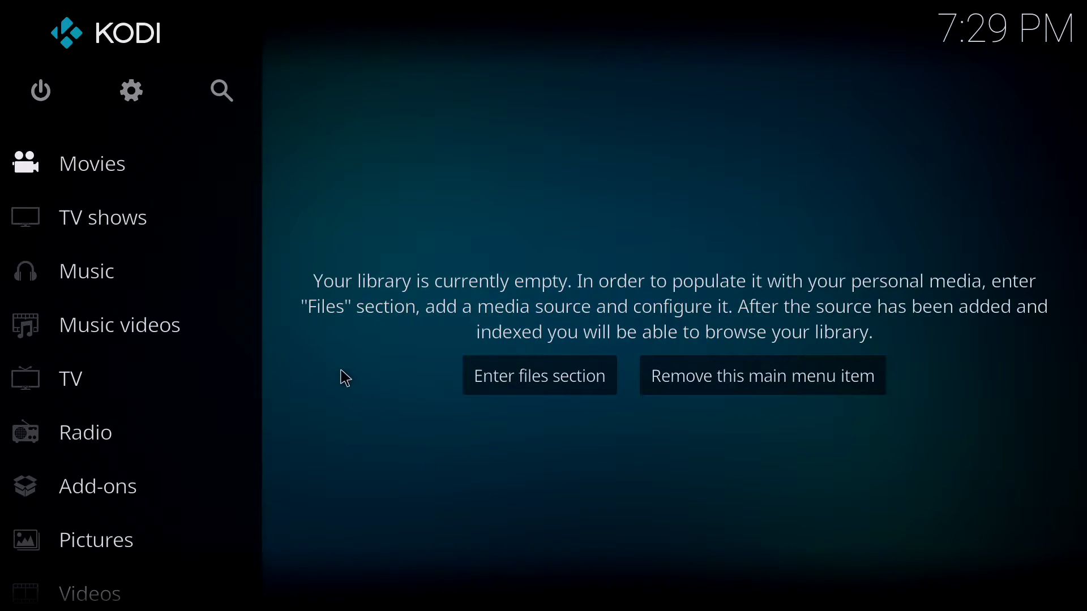
mouse_move(145, 476)
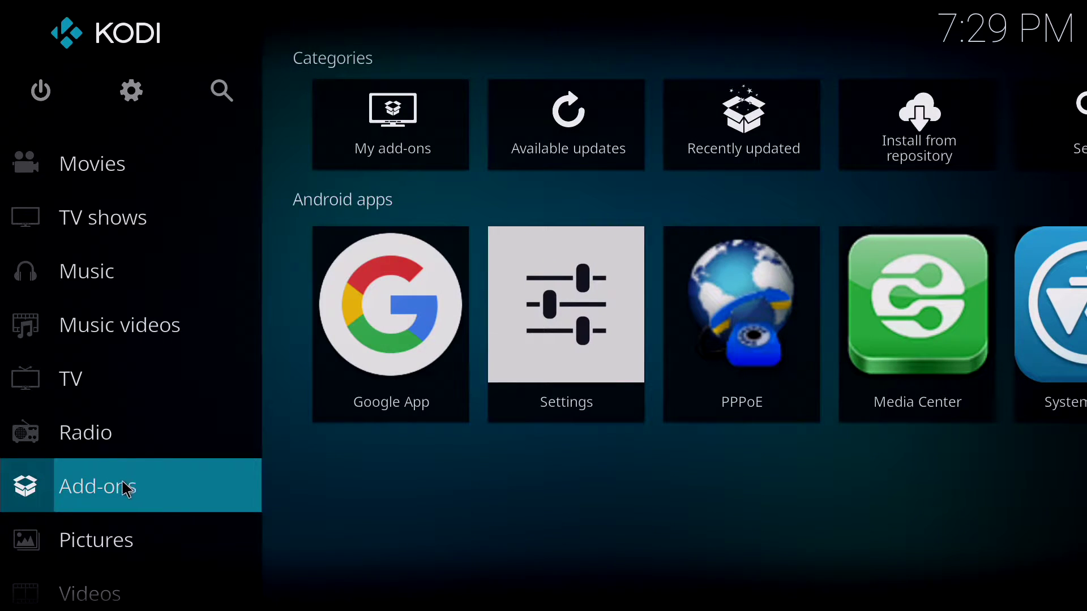
left_click(116, 490)
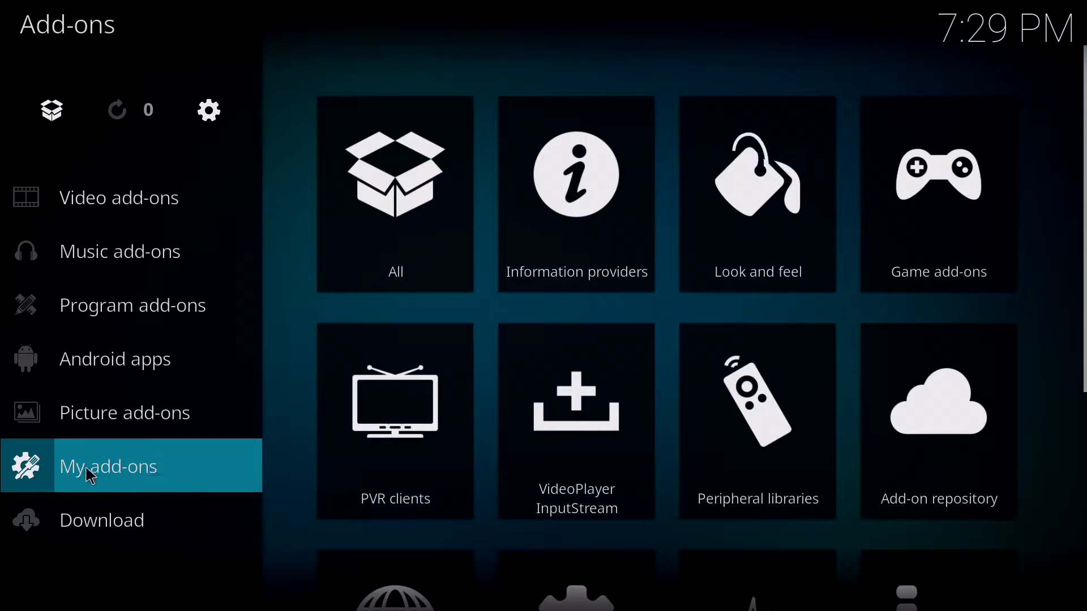
left_click(116, 478)
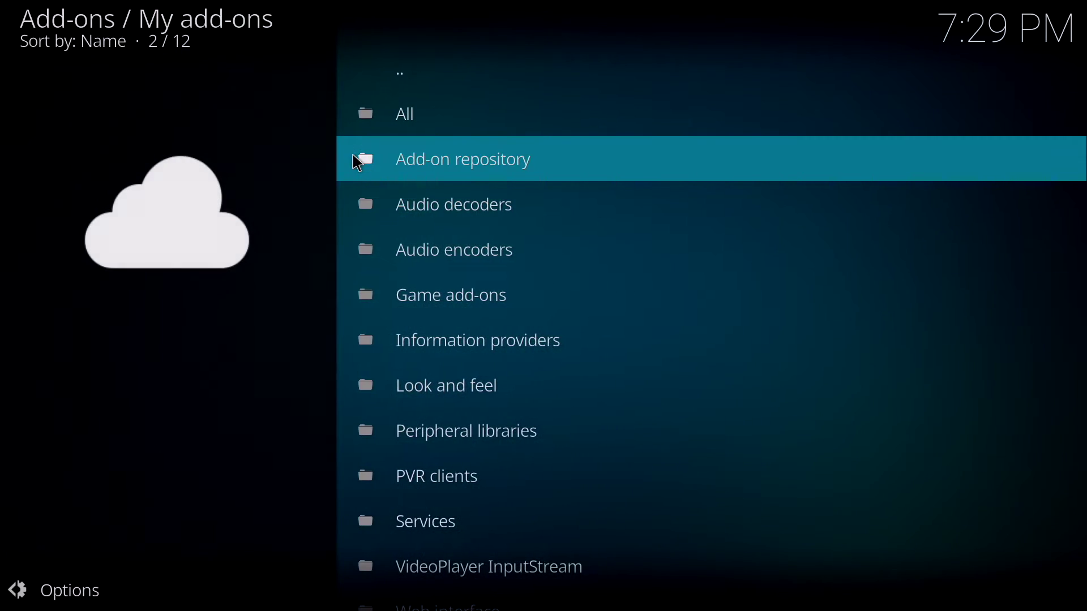
Step: Install plugin.program.indigo-1.0.2.zip from the begin-here folder of the fusion source
left_click(408, 77)
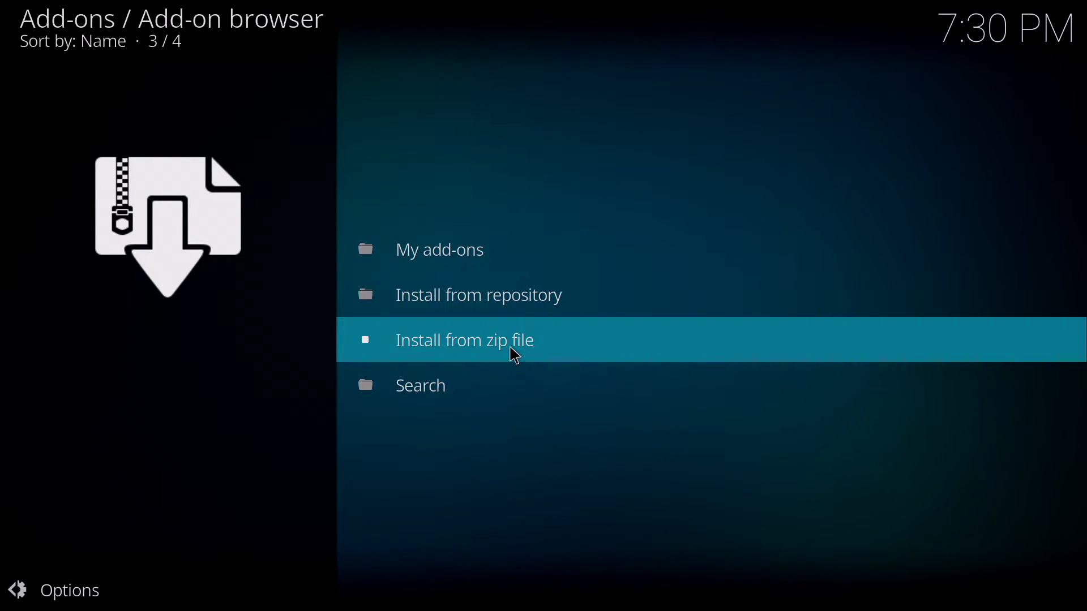
left_click(514, 355)
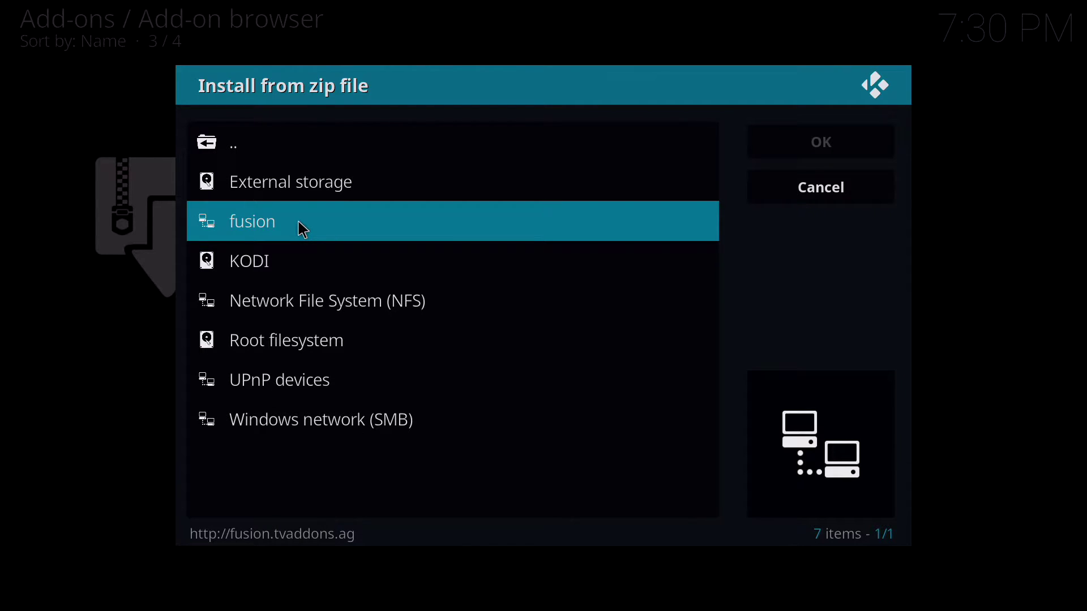
left_click(297, 222)
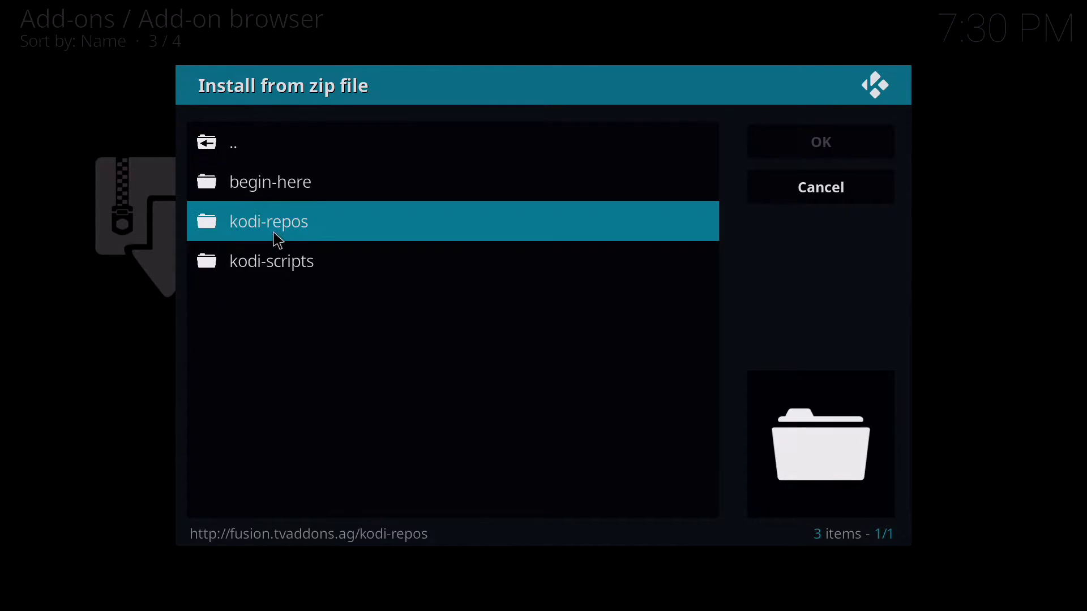
left_click(264, 191)
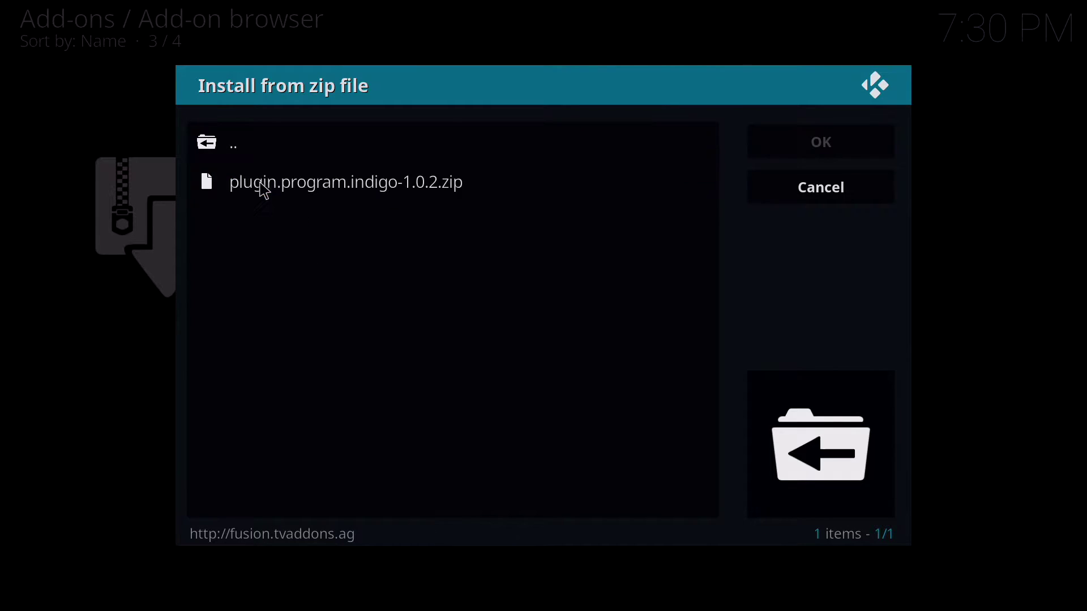
left_click(324, 195)
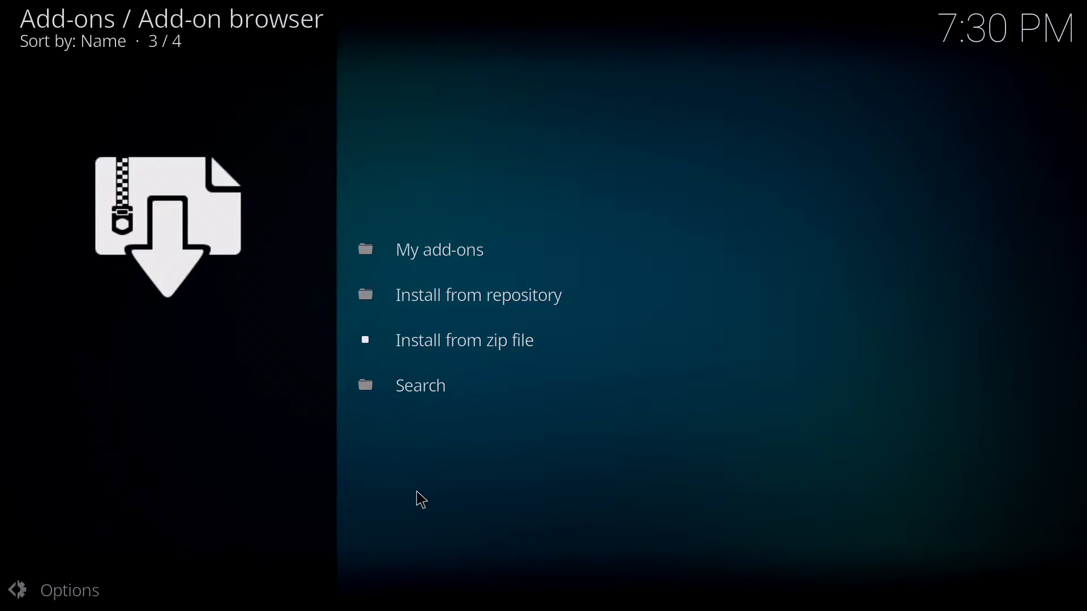
Step: Return to the home screen and launch Indigo from the video add-ons
right_click(461, 453)
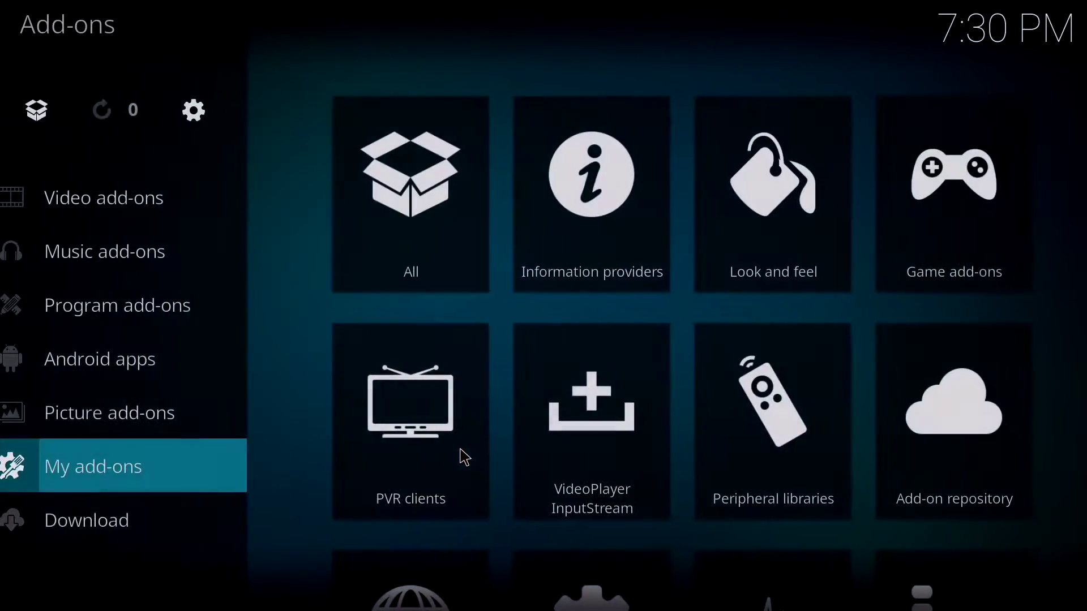
right_click(475, 454)
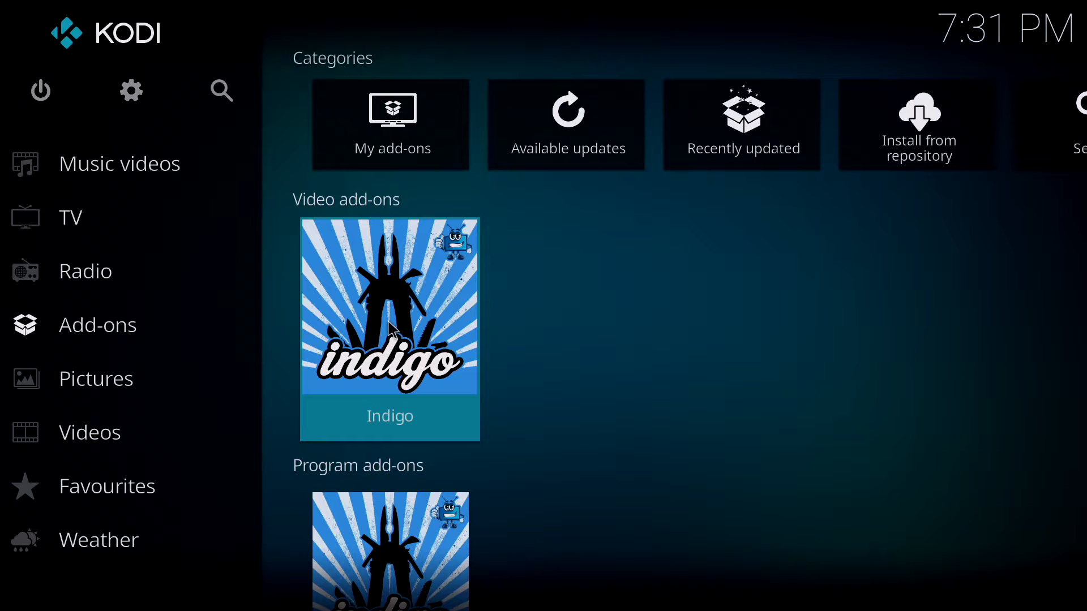
left_click(394, 327)
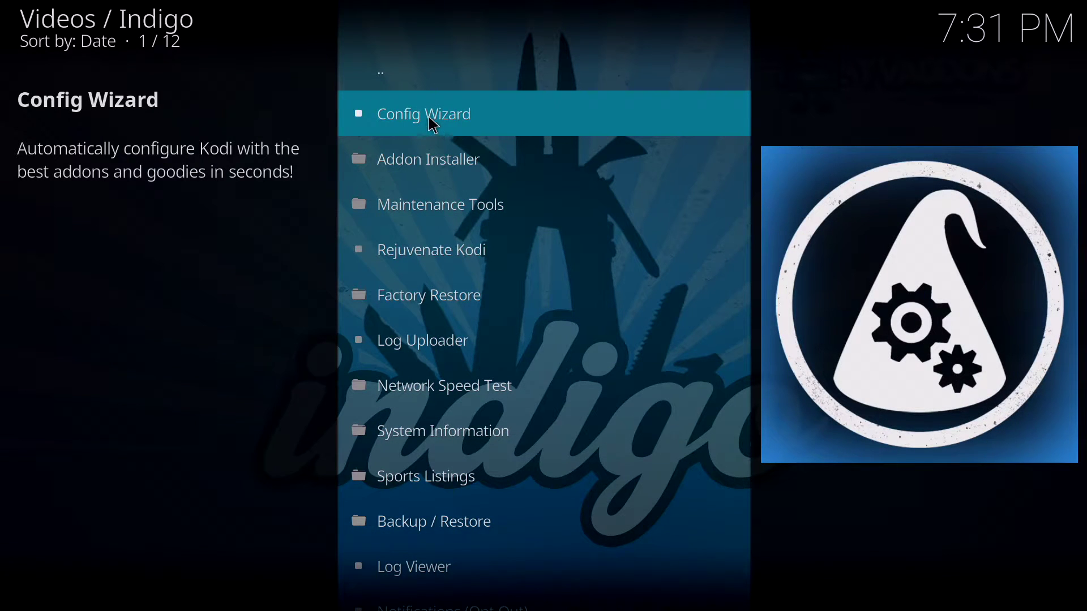
Step: Start Indigo's Config Wizard and decline the automatic configuration
left_click(472, 121)
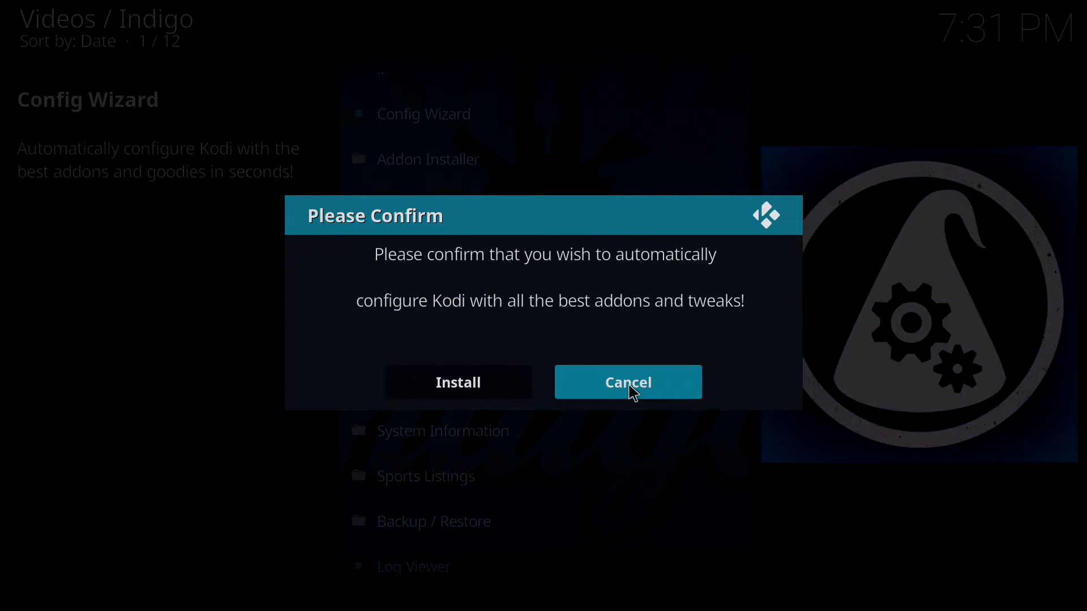
left_click(630, 391)
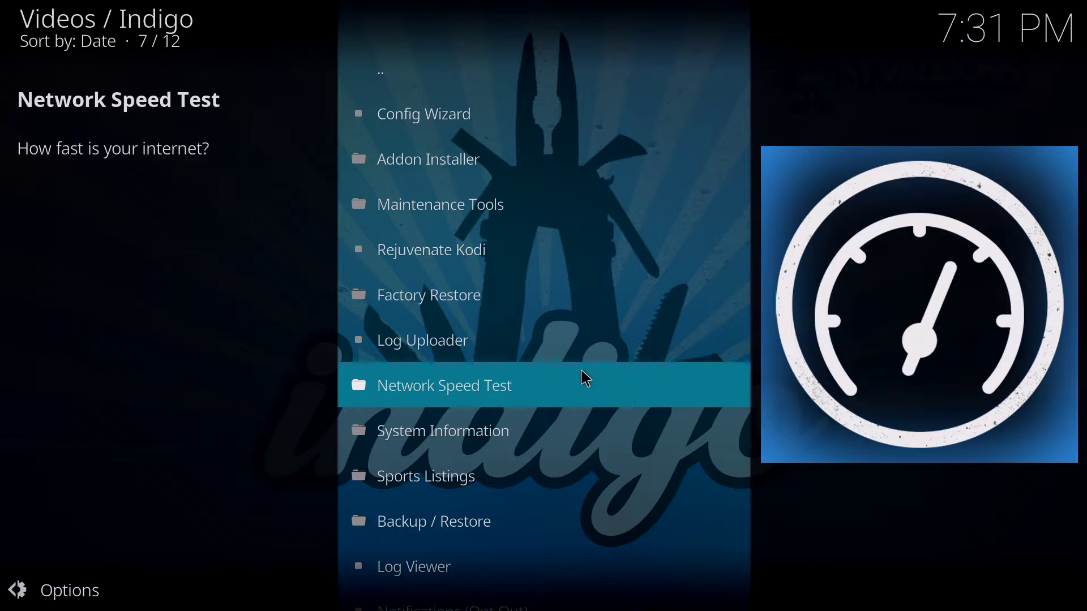
Step: Browse the Addon Installer categories and search for add-ons by the term sports
left_click(466, 172)
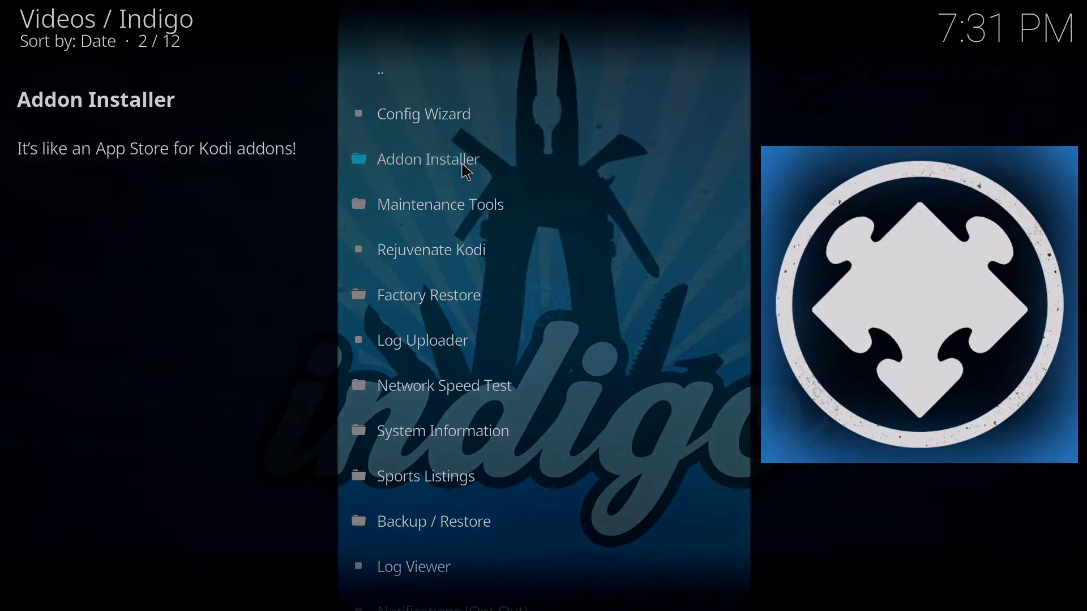
scroll(446, 313, "down", 8)
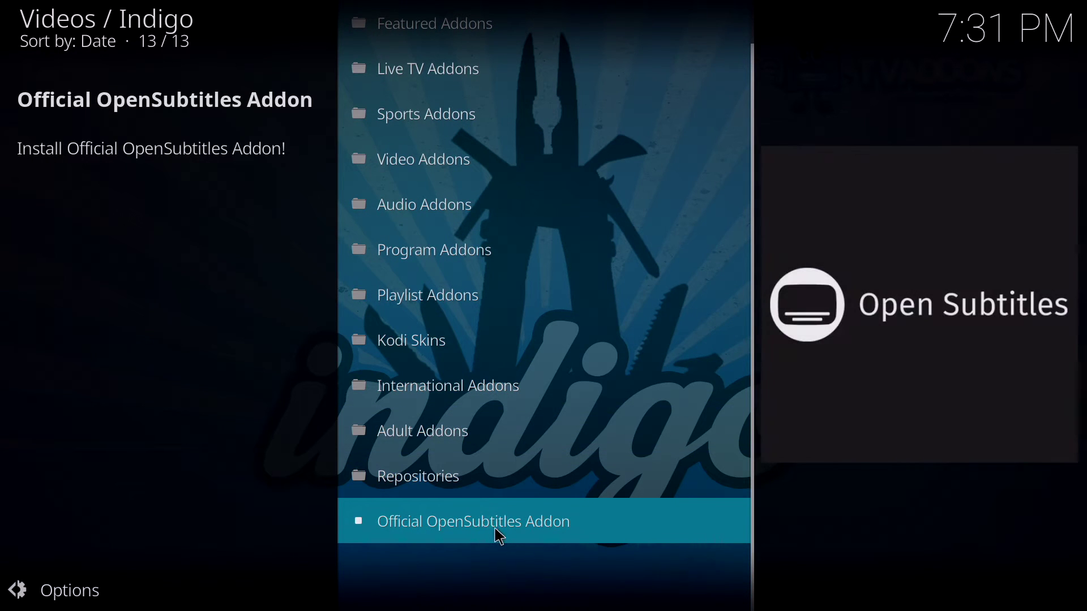
scroll(451, 451, "up", 9)
scroll(461, 268, "up", 4)
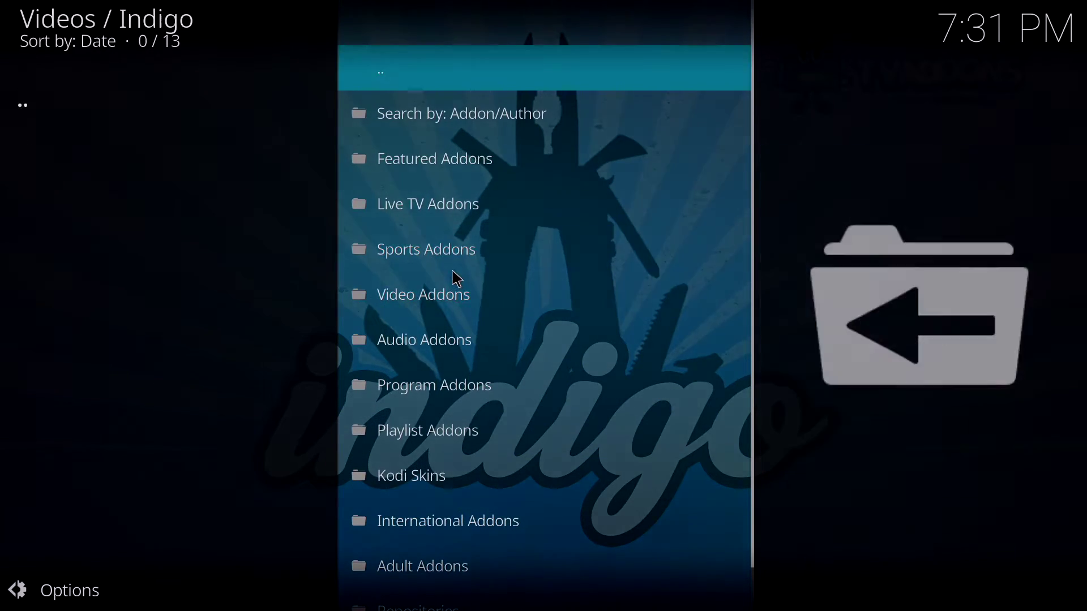
left_click(411, 121)
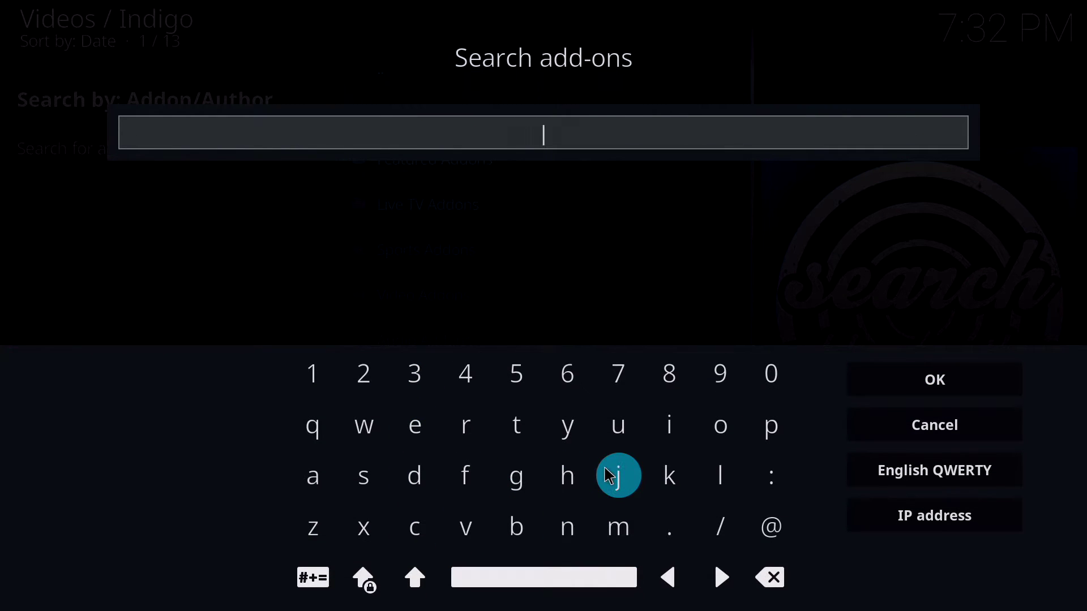
left_click(367, 485)
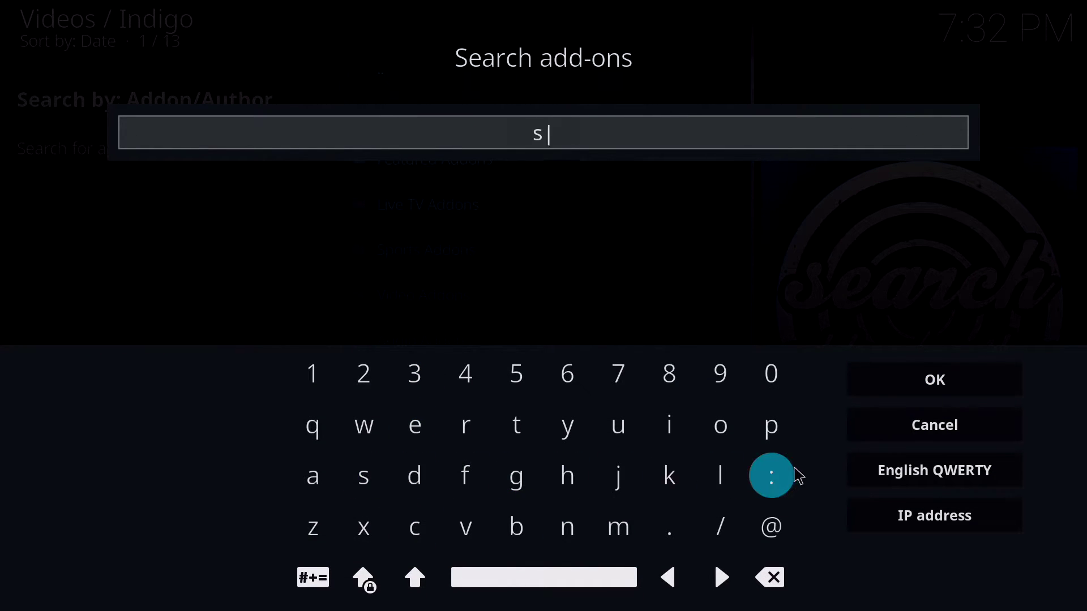
left_click(772, 430)
left_click(730, 435)
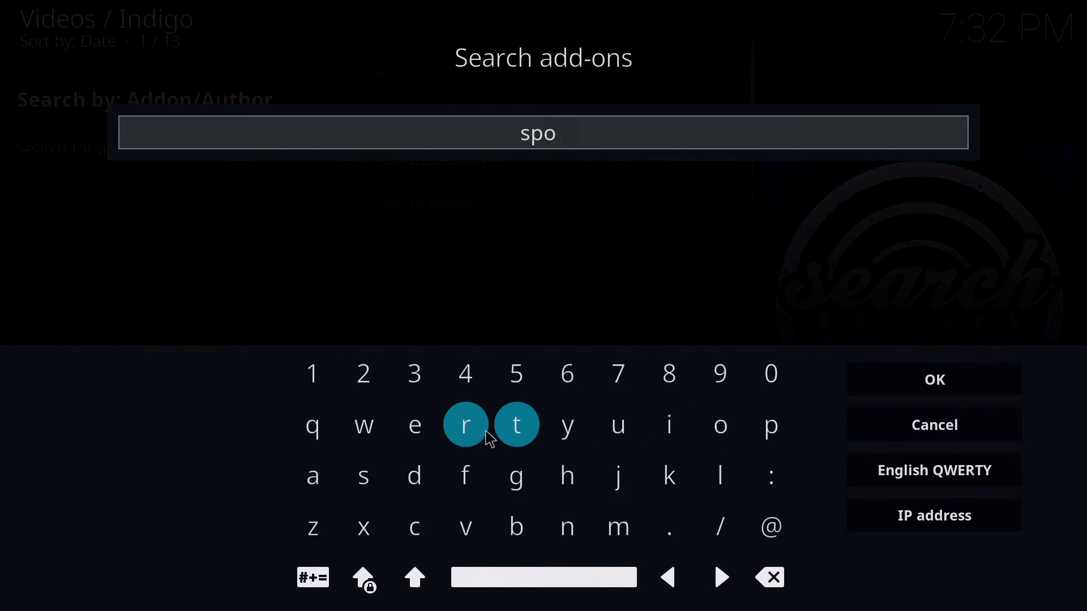
left_click(481, 439)
left_click(517, 446)
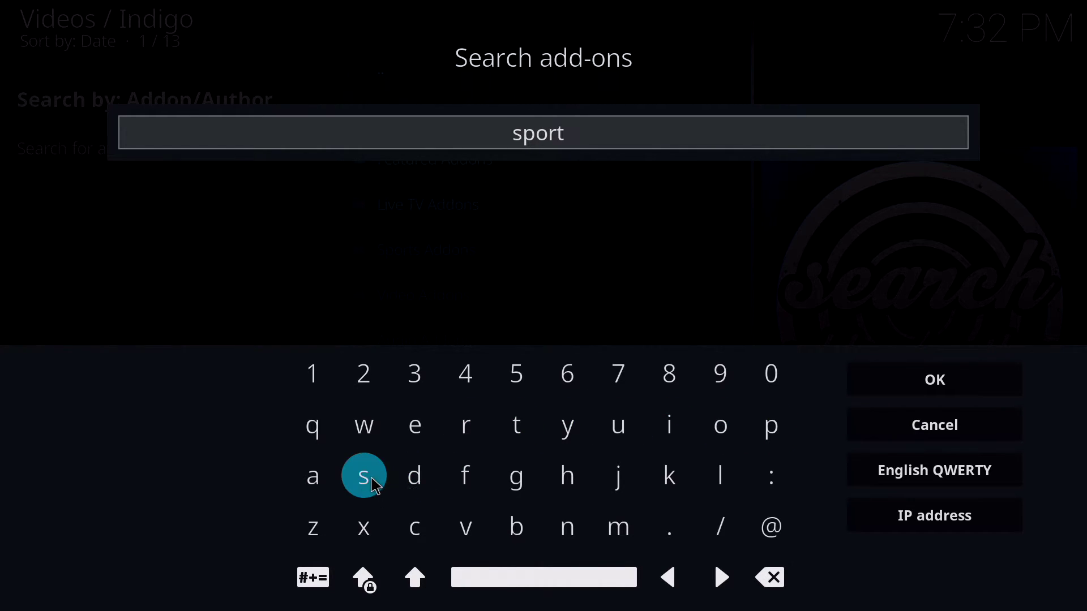
left_click(366, 478)
left_click(944, 387)
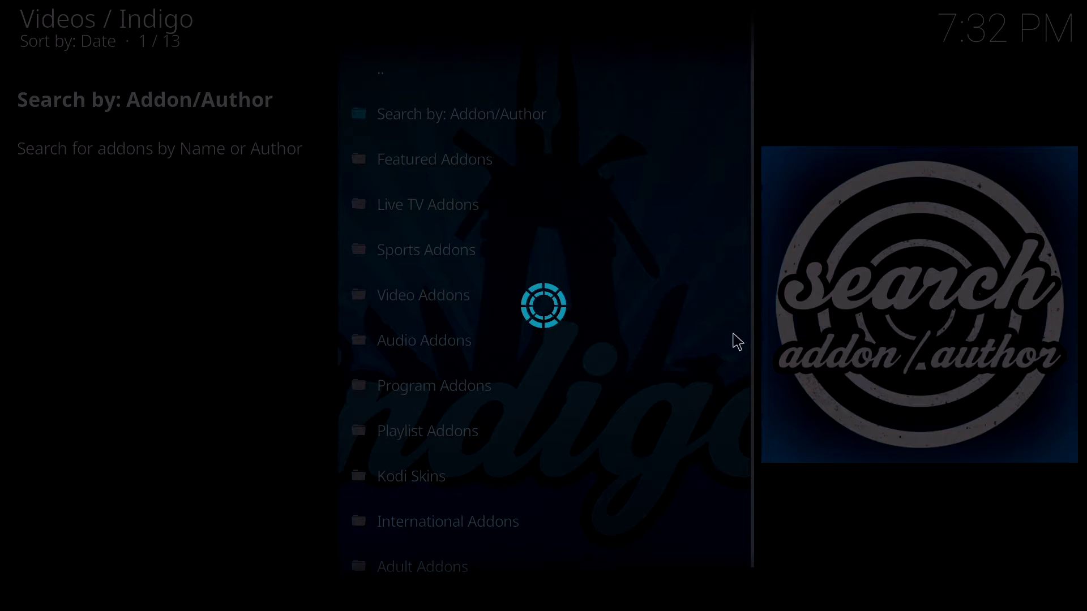
Step: Look through the sports add-on results and return to Indigo's main list
scroll(519, 419, "down", 8)
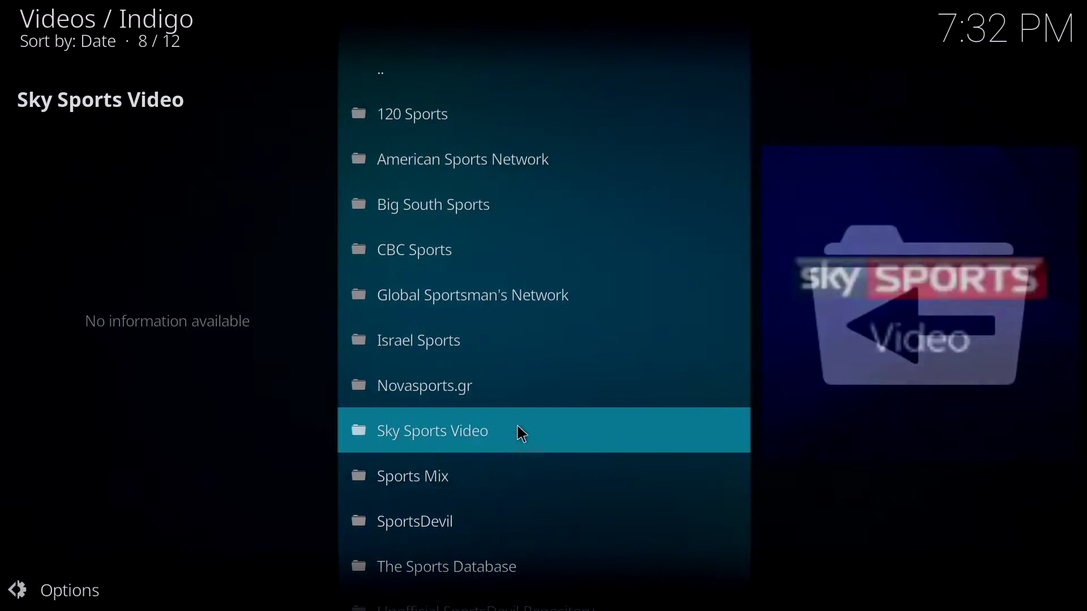
scroll(535, 412, "up", 10)
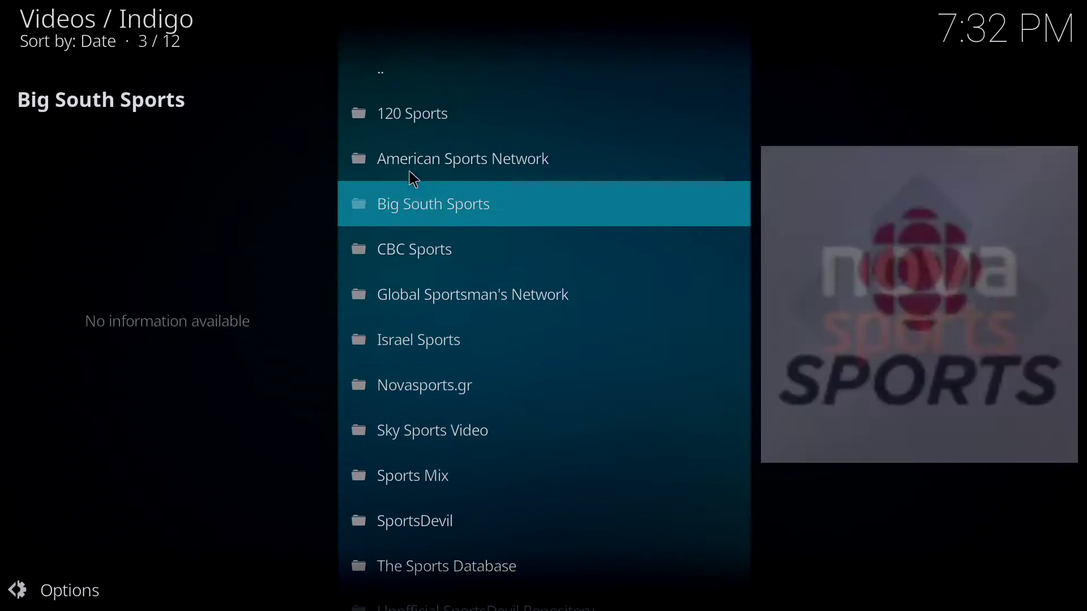
left_click(424, 81)
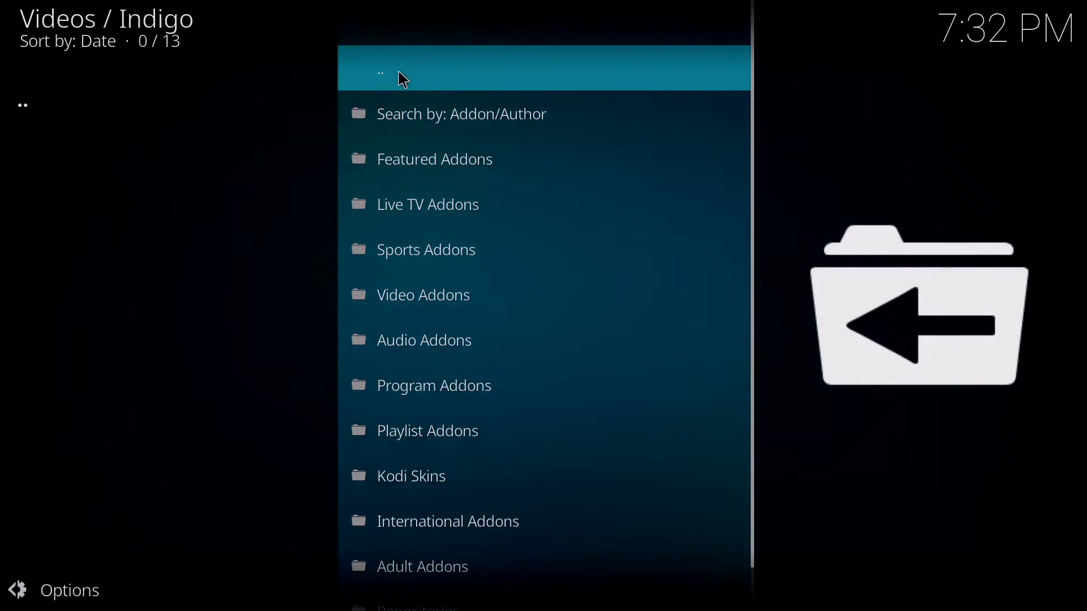
left_click(403, 78)
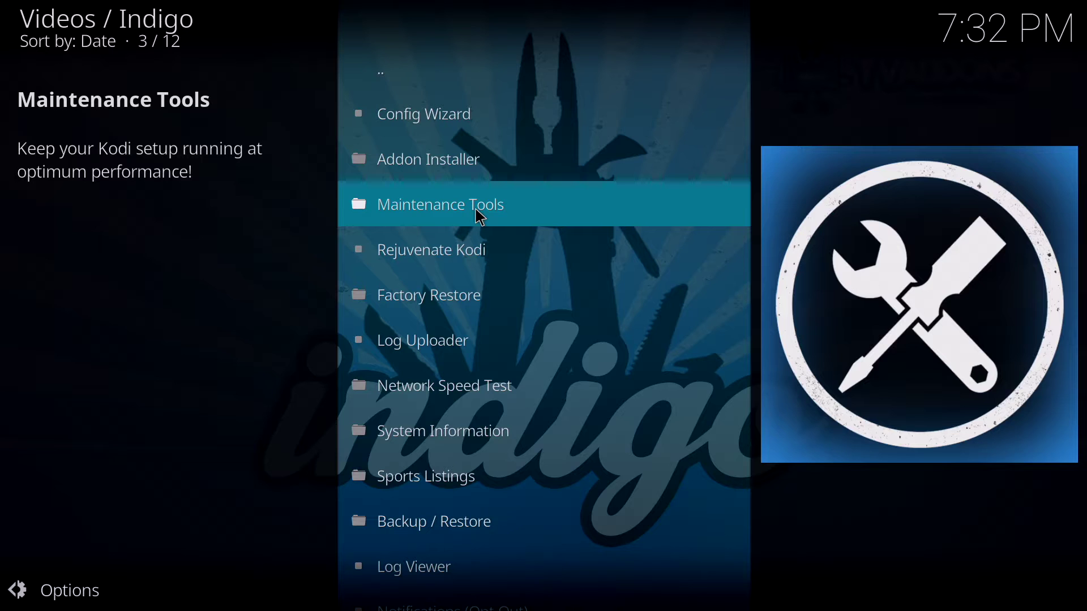
Step: Examine the options under Maintenance Tools and return to Indigo's main list
left_click(477, 211)
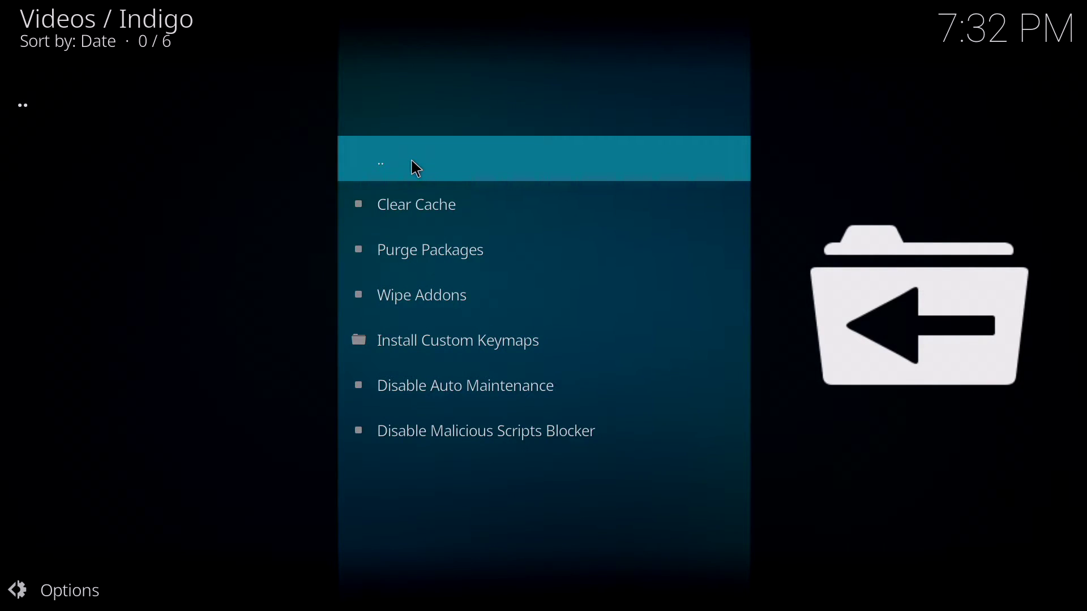
left_click(411, 161)
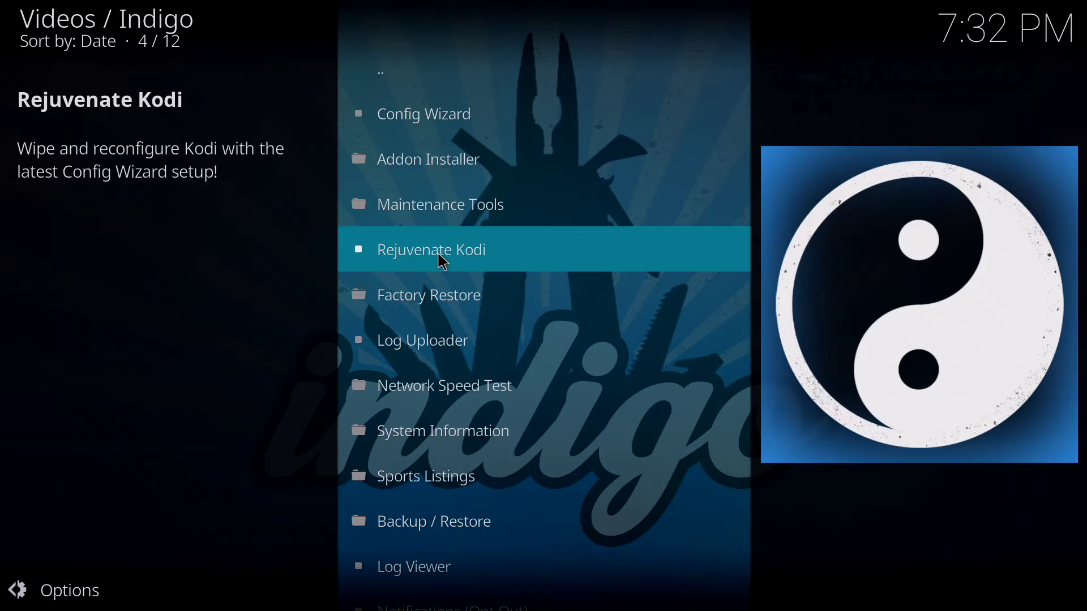
Step: Call up the Rejuvenate Kodi and Factory Restore confirmations and decline both
left_click(443, 262)
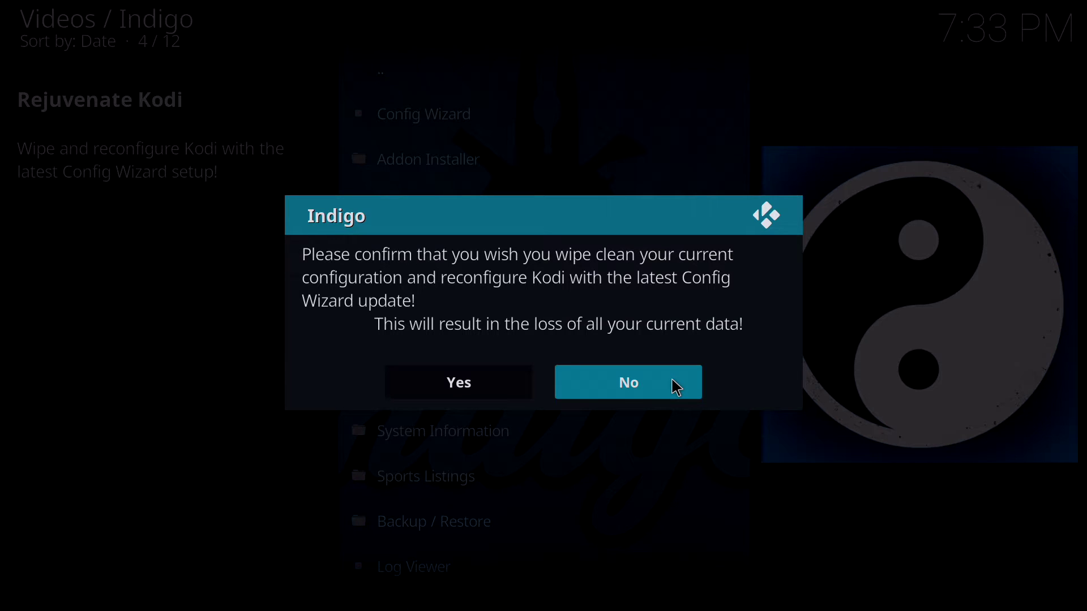
left_click(677, 389)
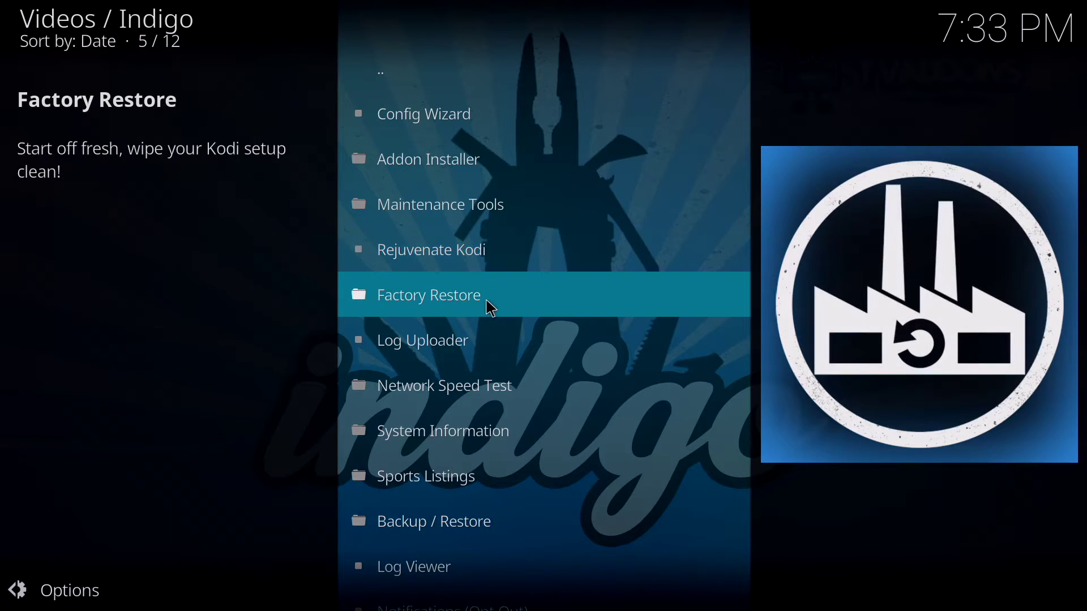
left_click(428, 297)
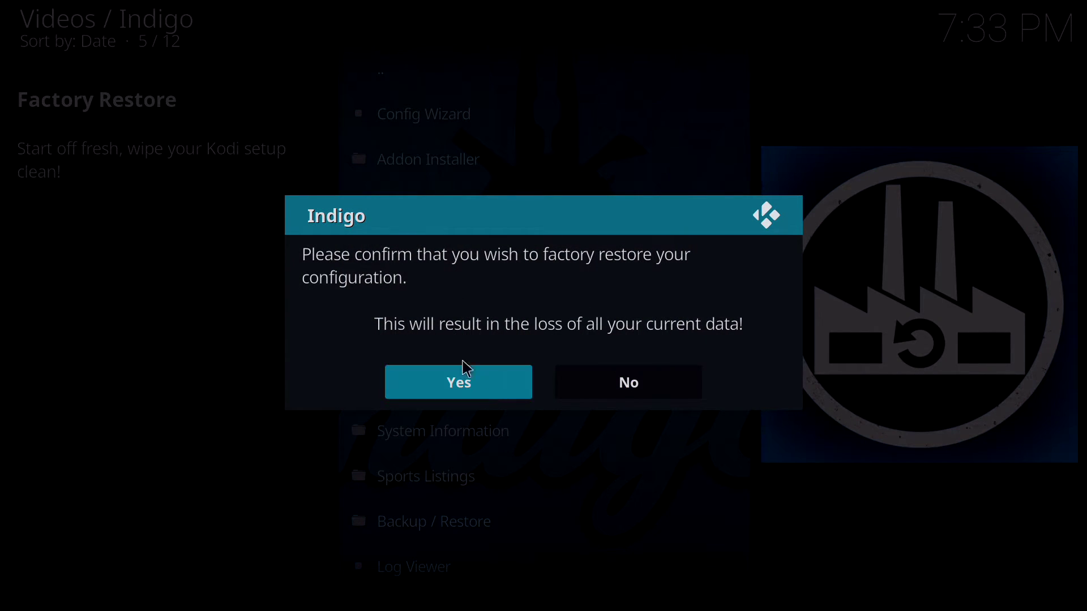
left_click(652, 389)
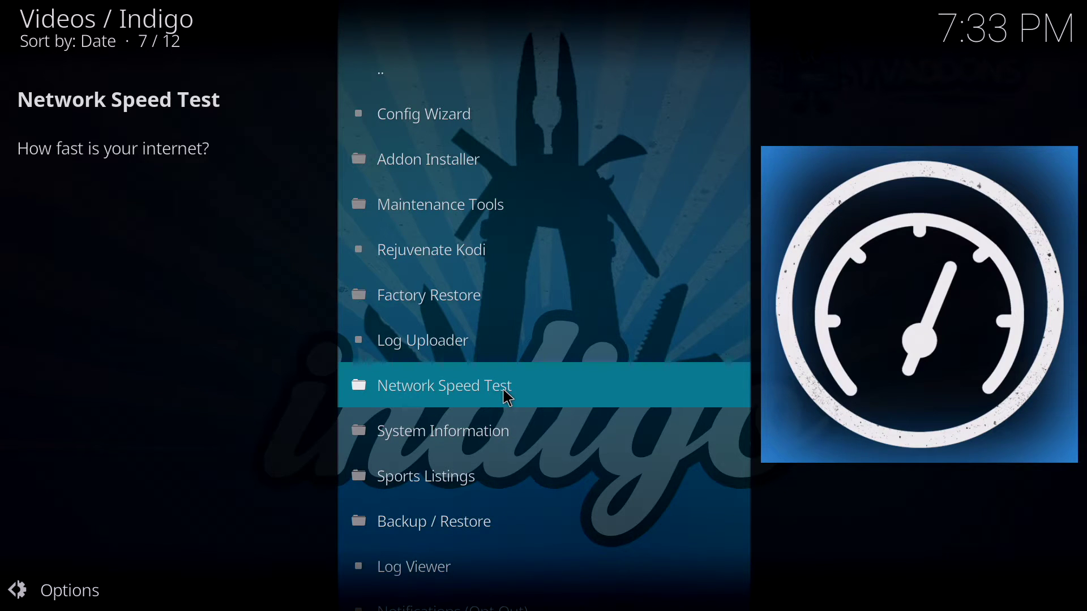
Step: Run the large 108 MB USA network speed test, dismiss its result and return to Indigo's main list
left_click(507, 399)
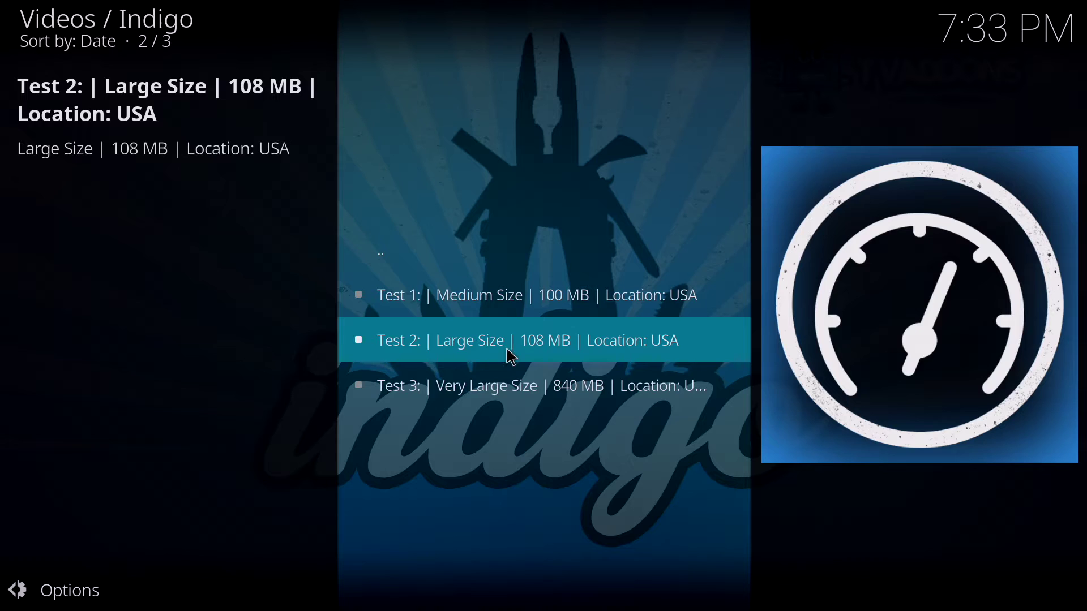
left_click(511, 357)
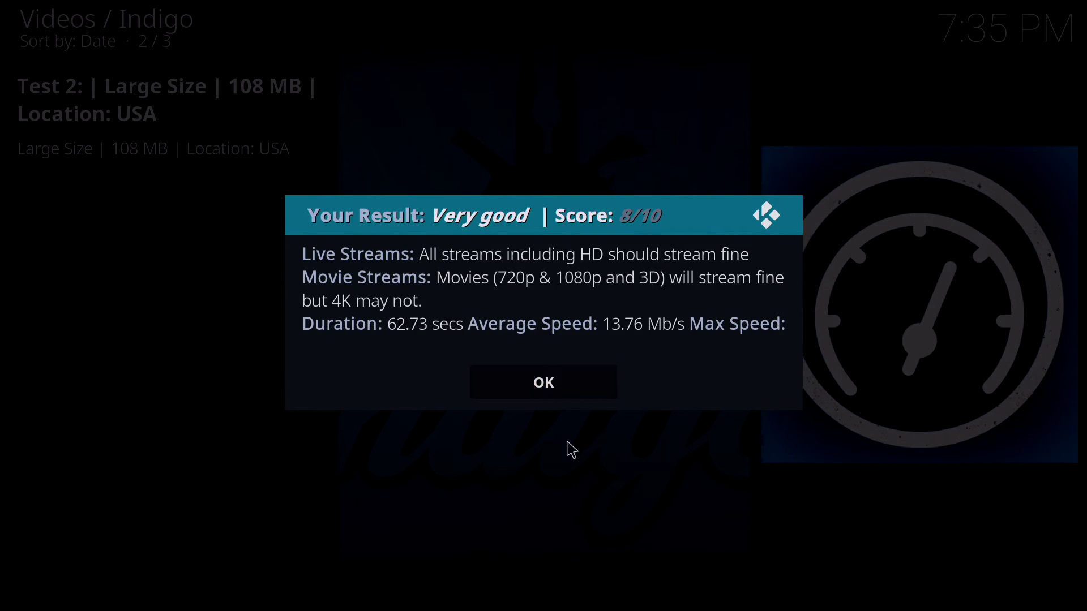
left_click(574, 403)
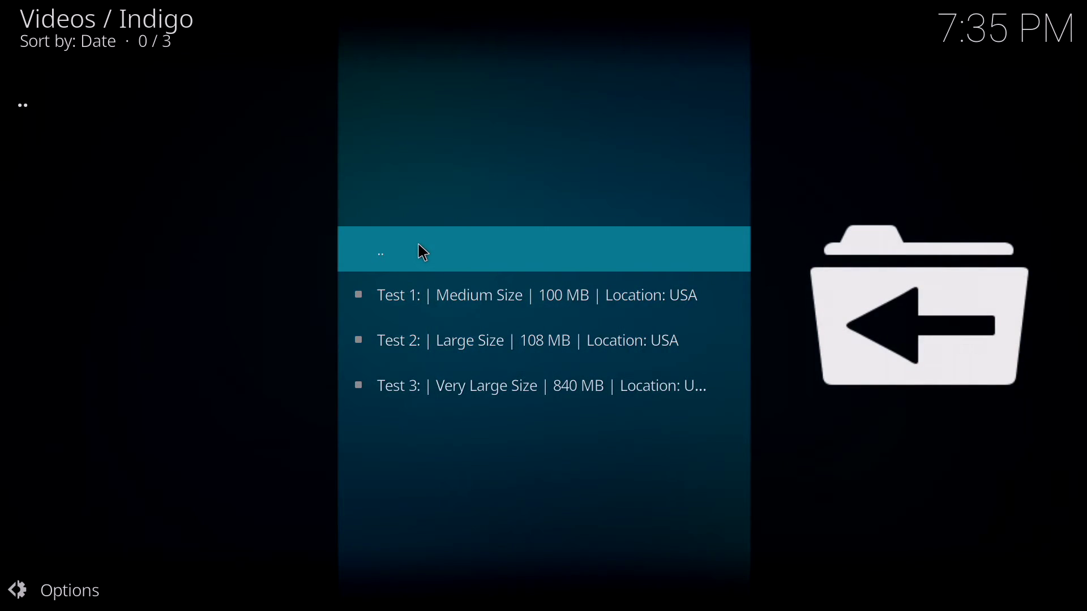
left_click(418, 245)
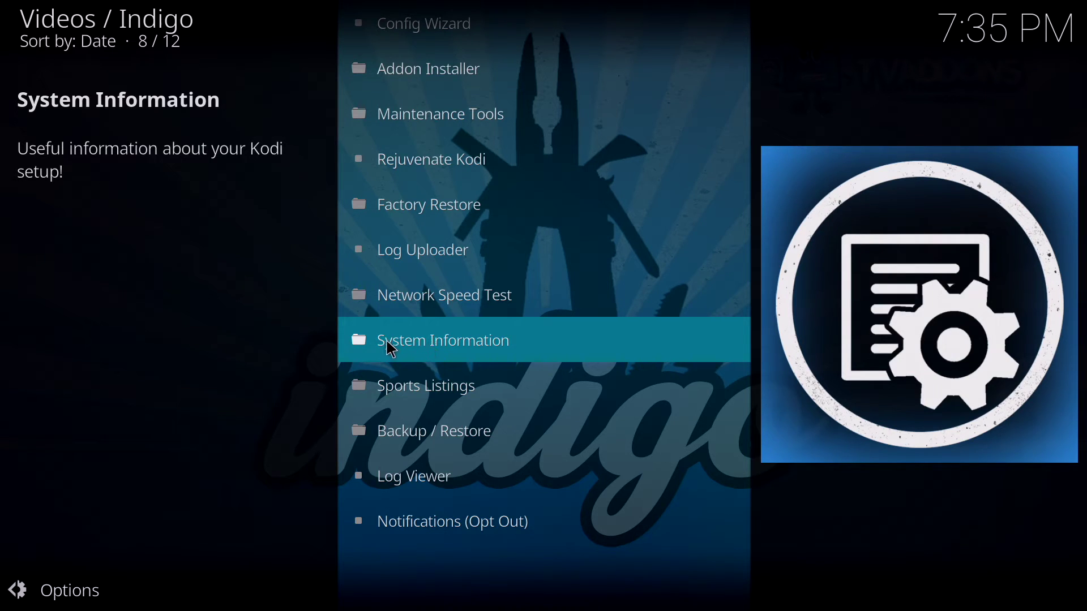
Step: Review Indigo's System Information and open the Sports Listings
left_click(480, 346)
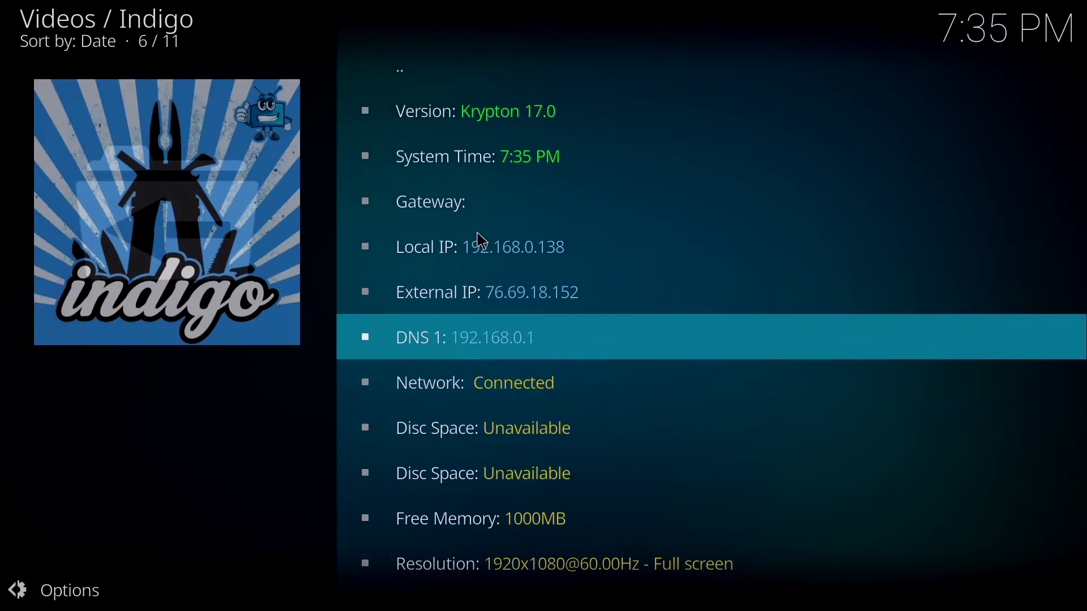
left_click(447, 70)
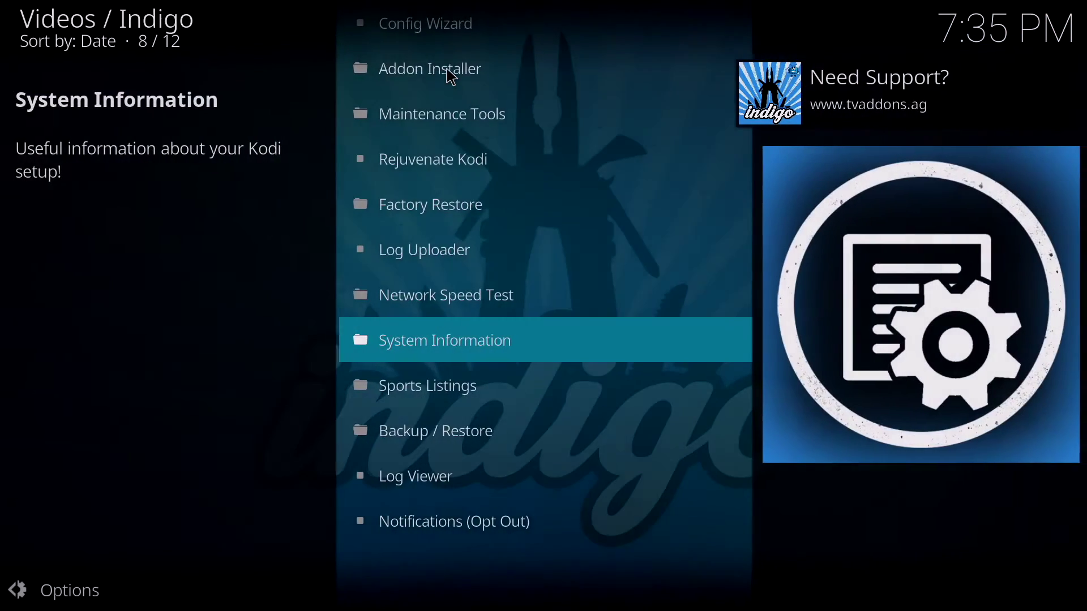
left_click(457, 399)
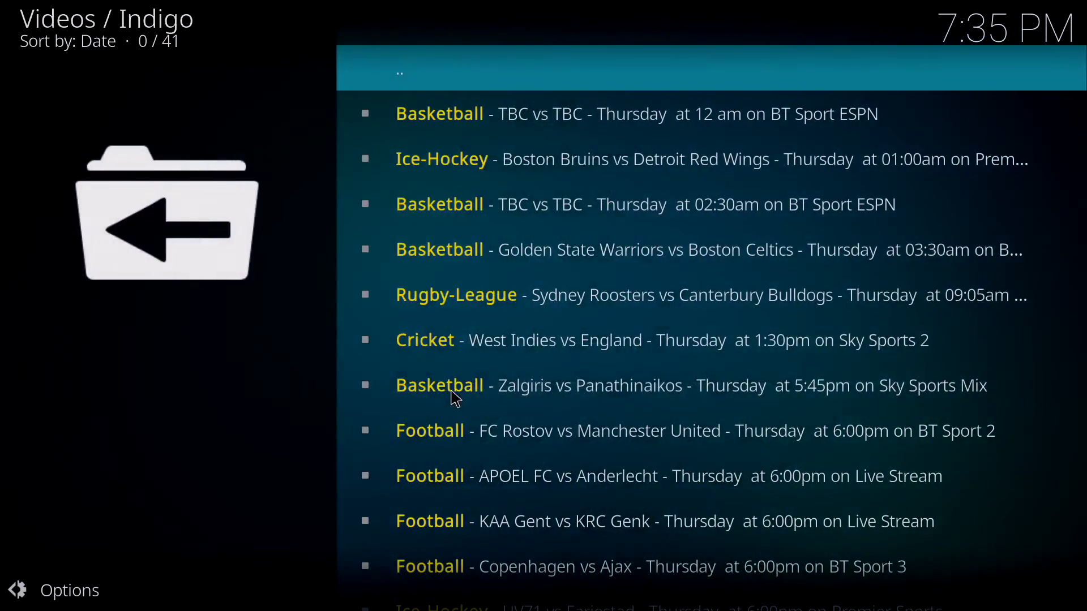
Step: Look through the Sports Listings down to the later tournament entries and return to Indigo's main list
scroll(547, 116, "down", 20)
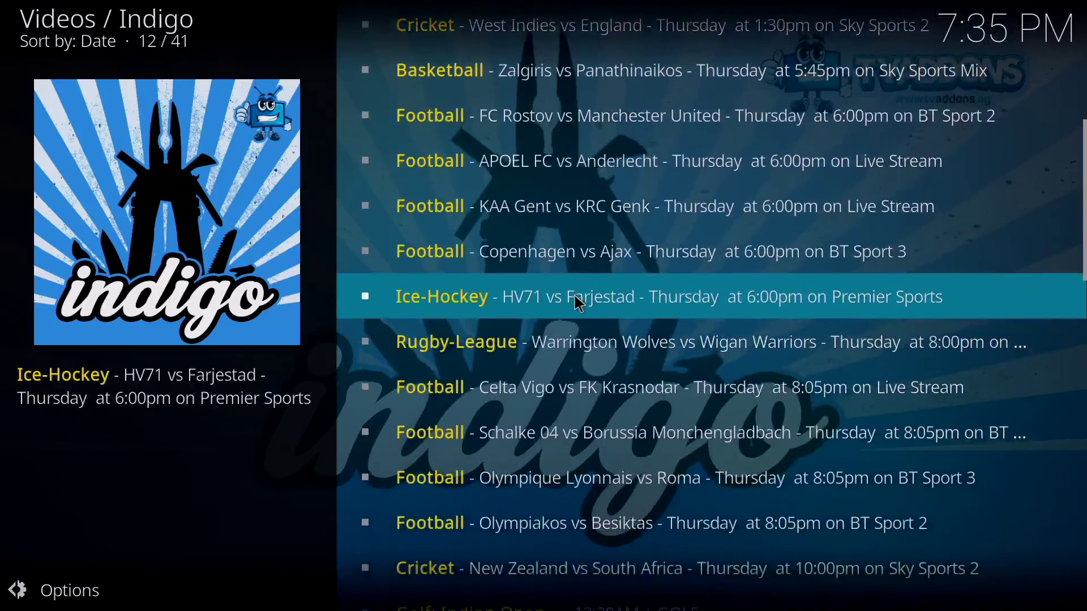
scroll(570, 362, "down", 10)
scroll(613, 449, "up", 20)
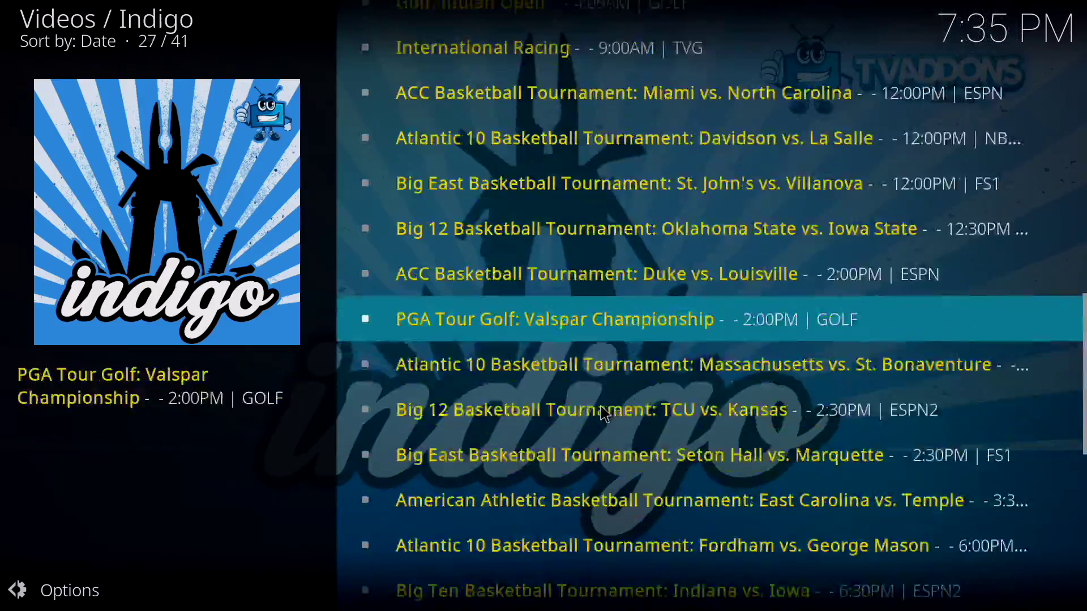
scroll(604, 398, "up", 11)
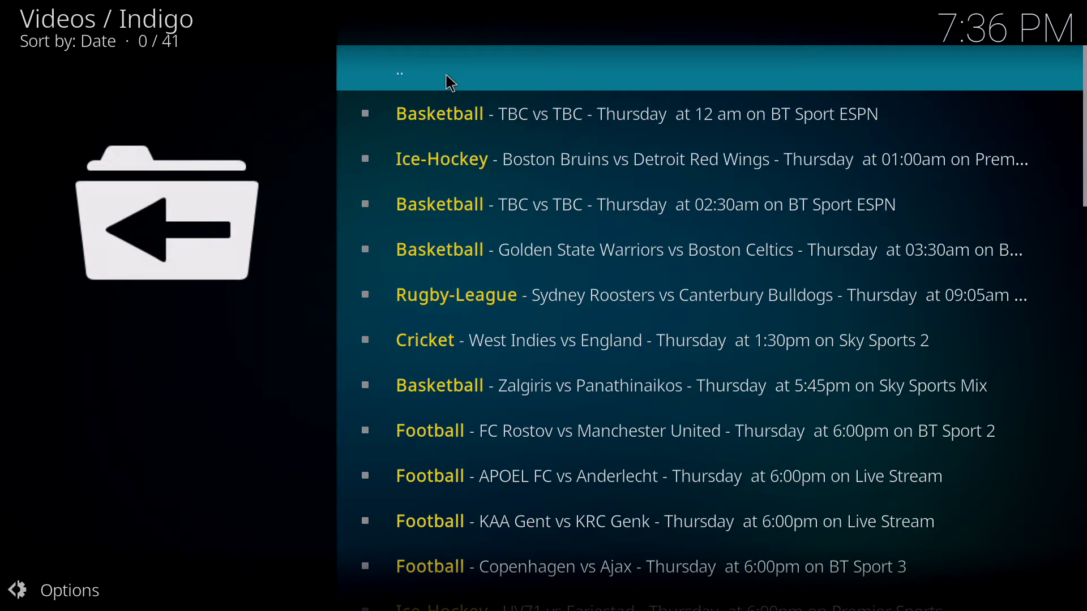
left_click(451, 83)
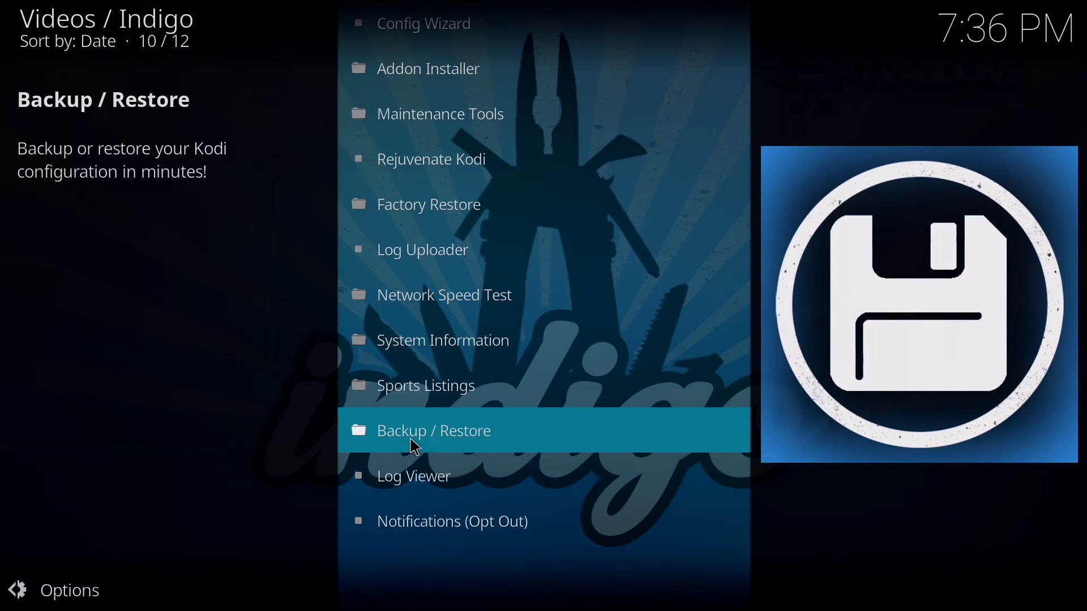
Step: Check the options under Backup / Restore, return to Indigo's main list and open the Log Viewer
left_click(416, 447)
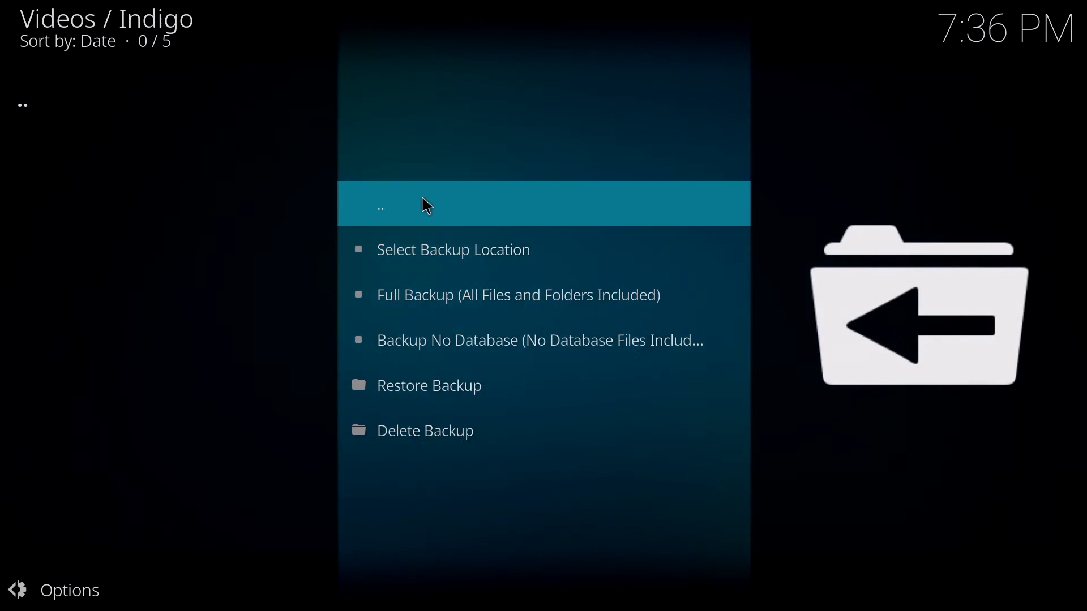
left_click(423, 199)
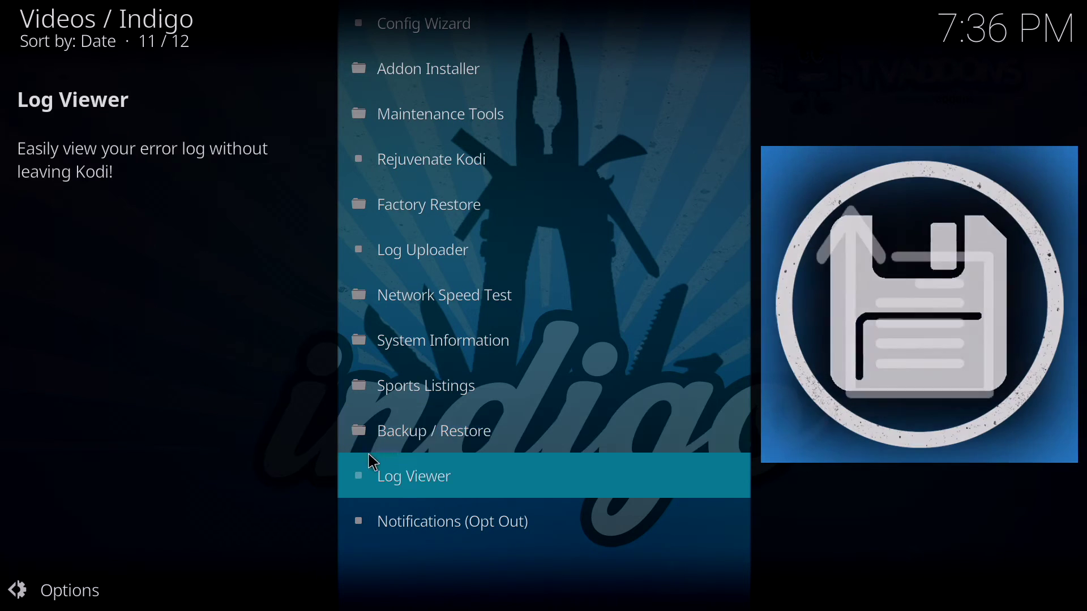
left_click(437, 485)
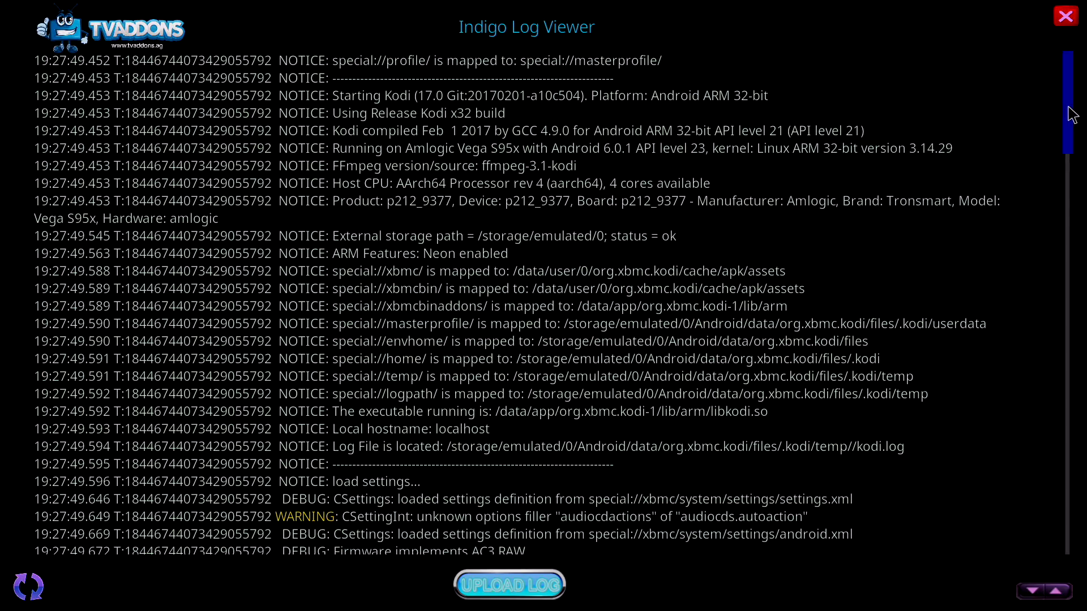
Step: Read the Kodi log through to its last entries, go back up to its start and close the viewer
scroll(1068, 126, "down", 2)
left_click_drag(1068, 126, 1074, 514)
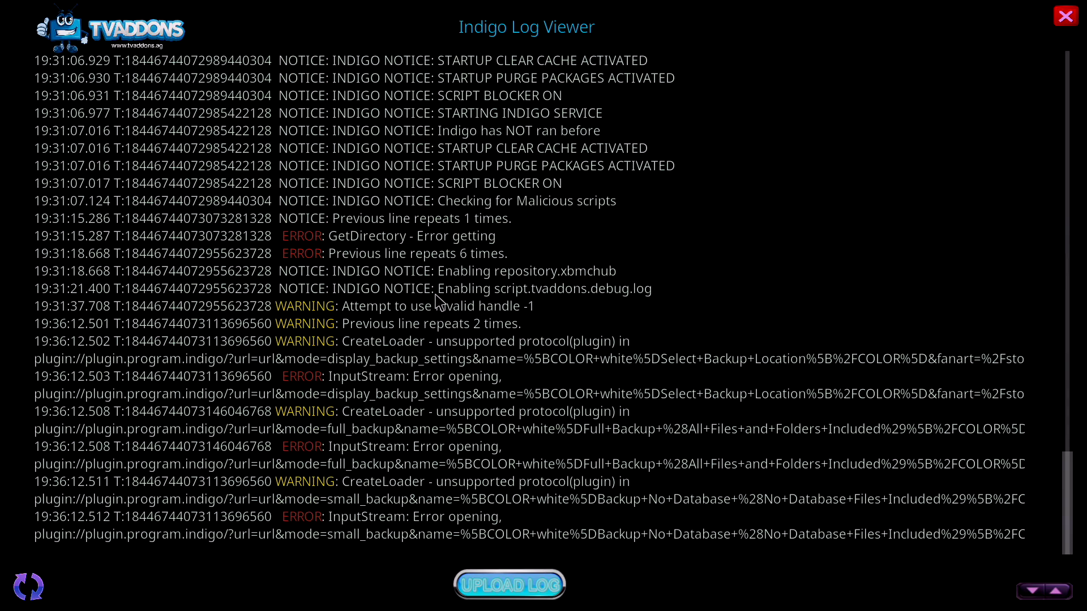
left_click_drag(1070, 485, 1082, 44)
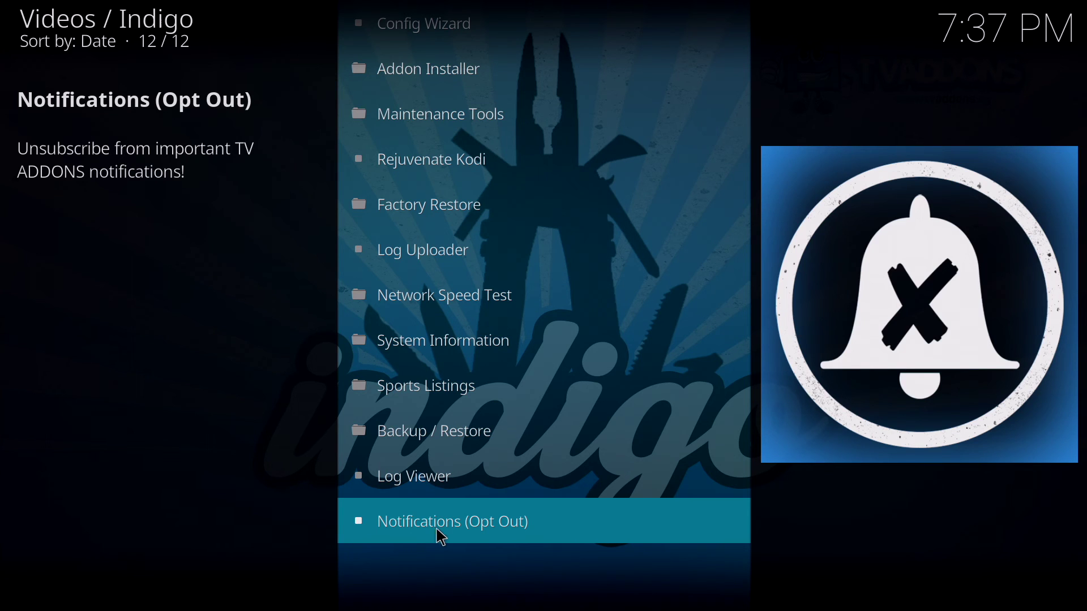
Step: Run back over Indigo's tool list, leave the add-on and return to the Add-ons section of Kodi's home screen
scroll(532, 315, "up", 7)
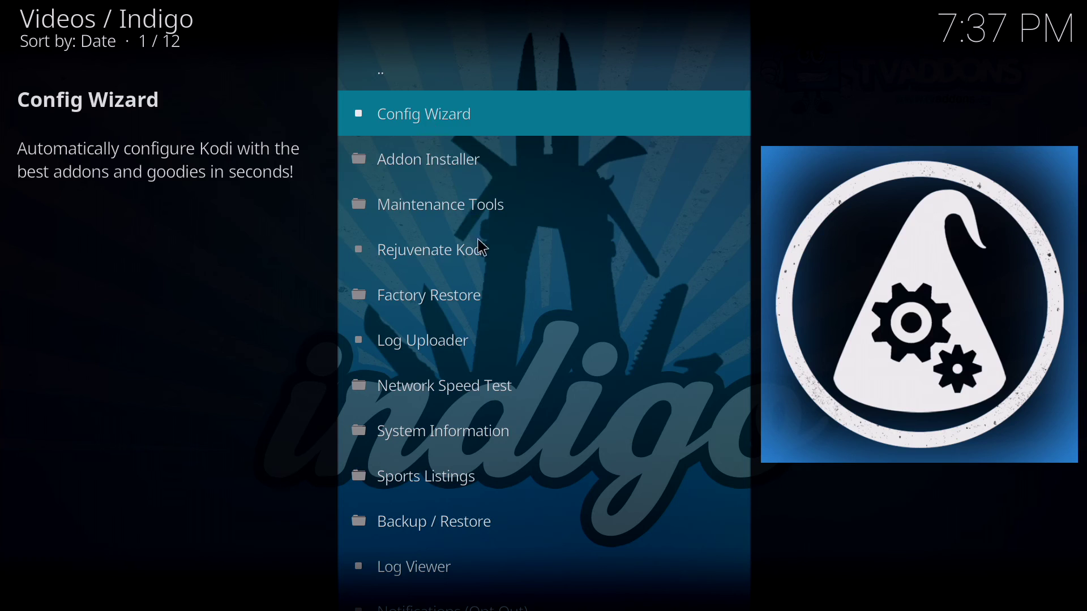
key("Up")
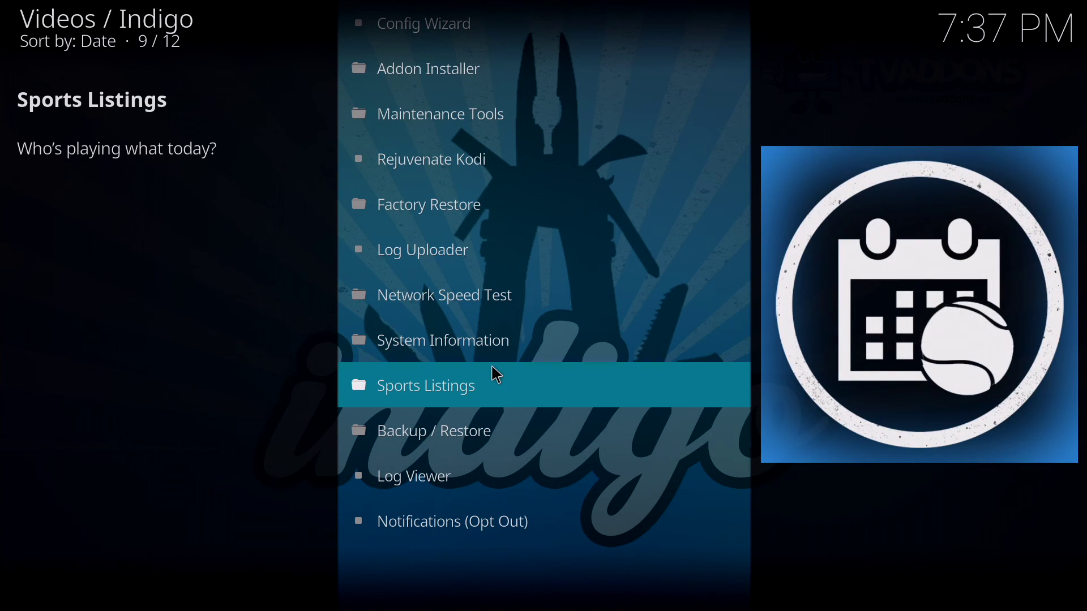
scroll(479, 386, "up", 9)
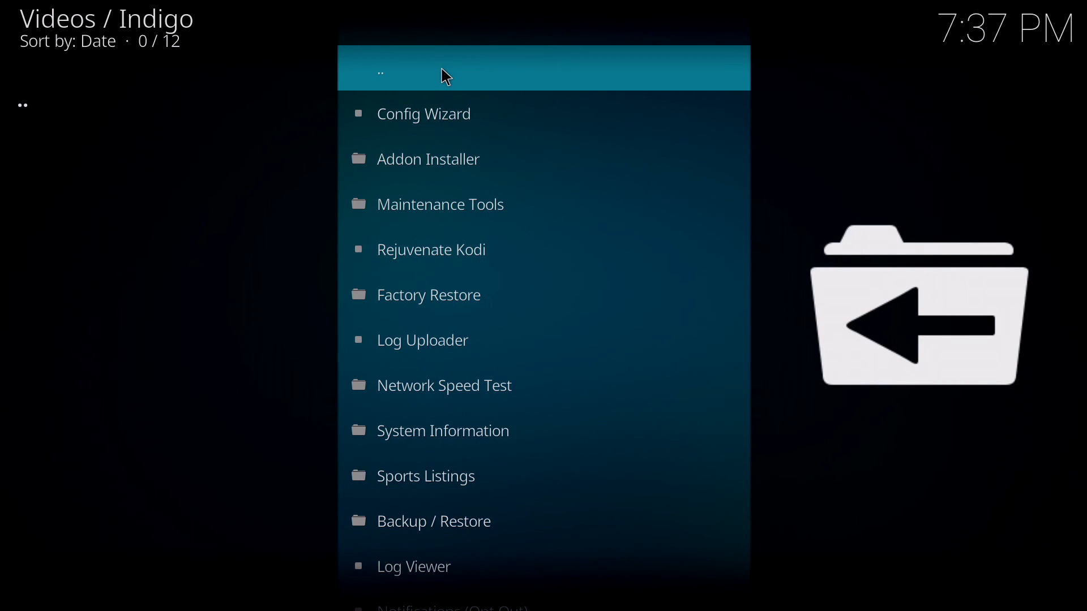
left_click(438, 67)
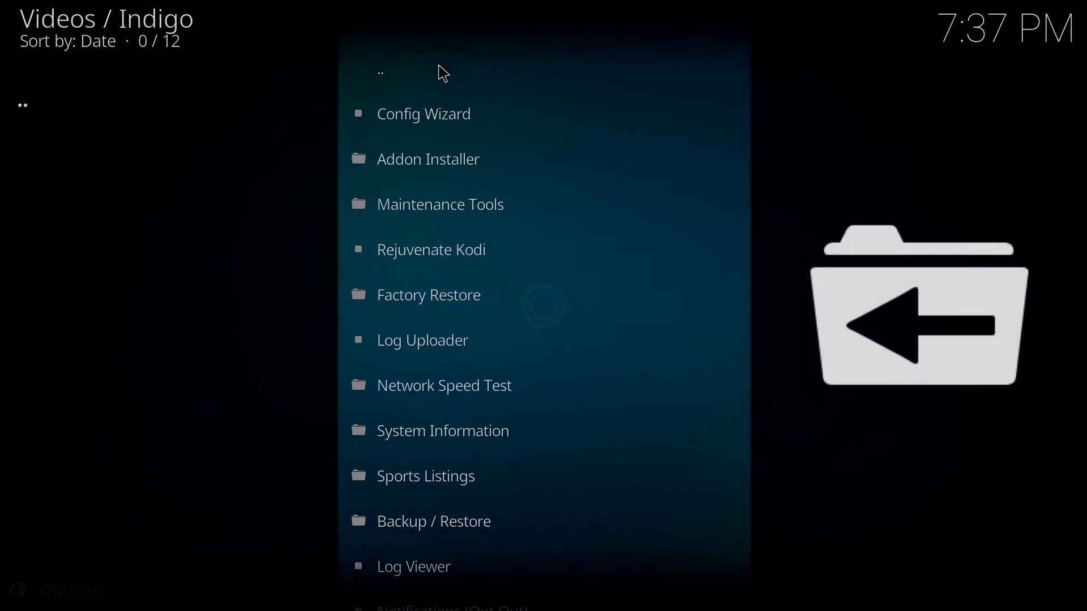
left_click(401, 82)
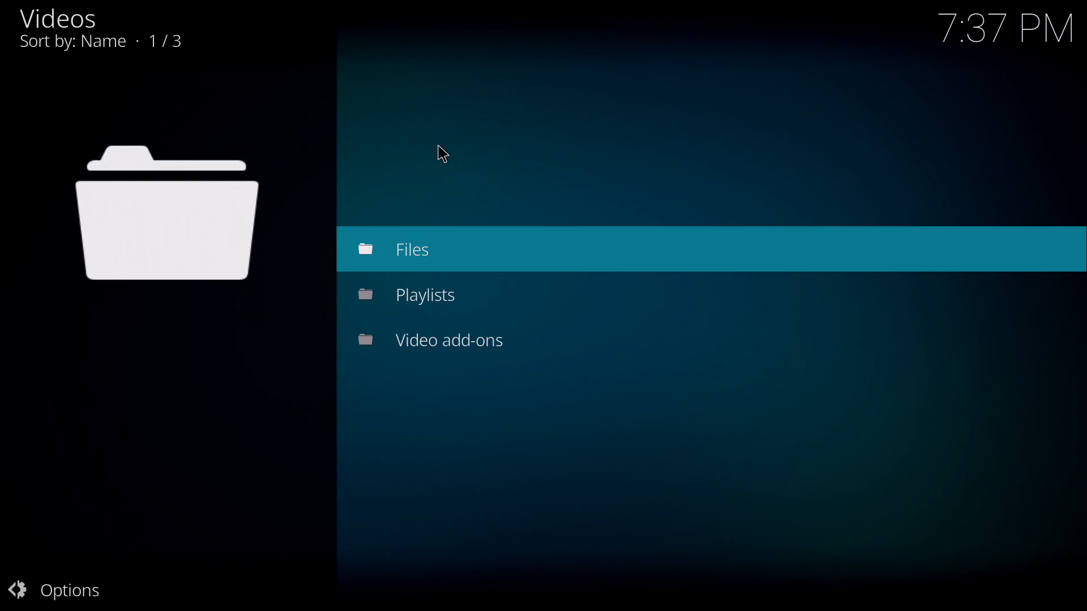
key("Escape")
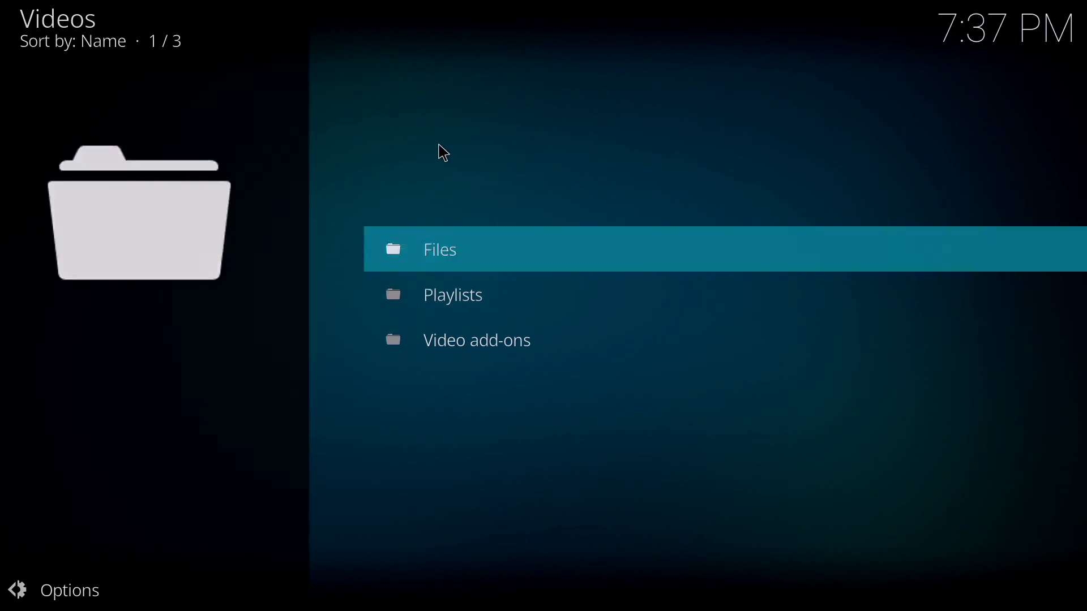
key("Right")
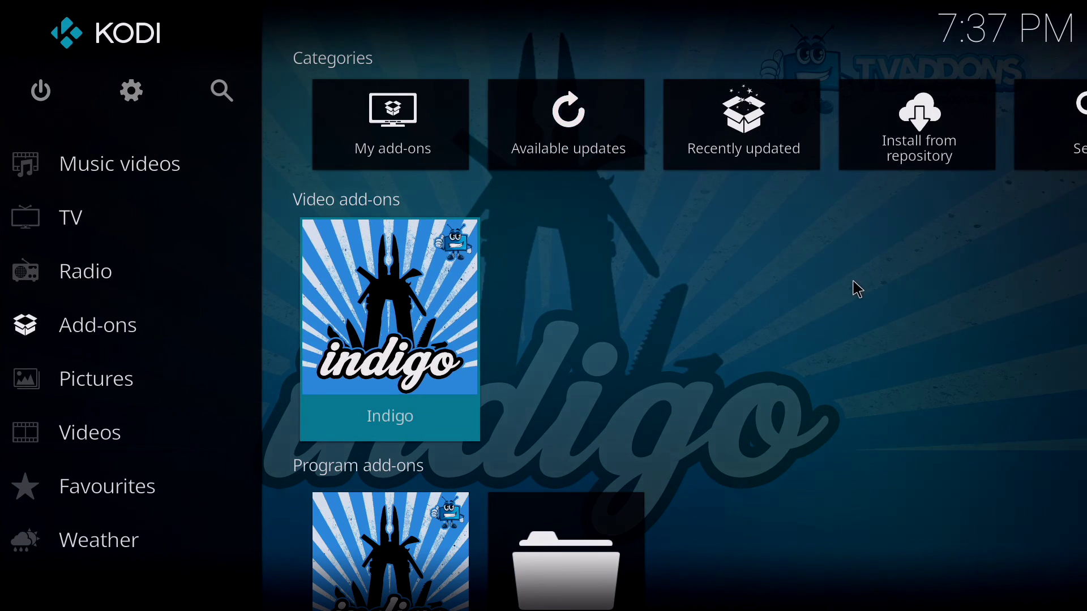